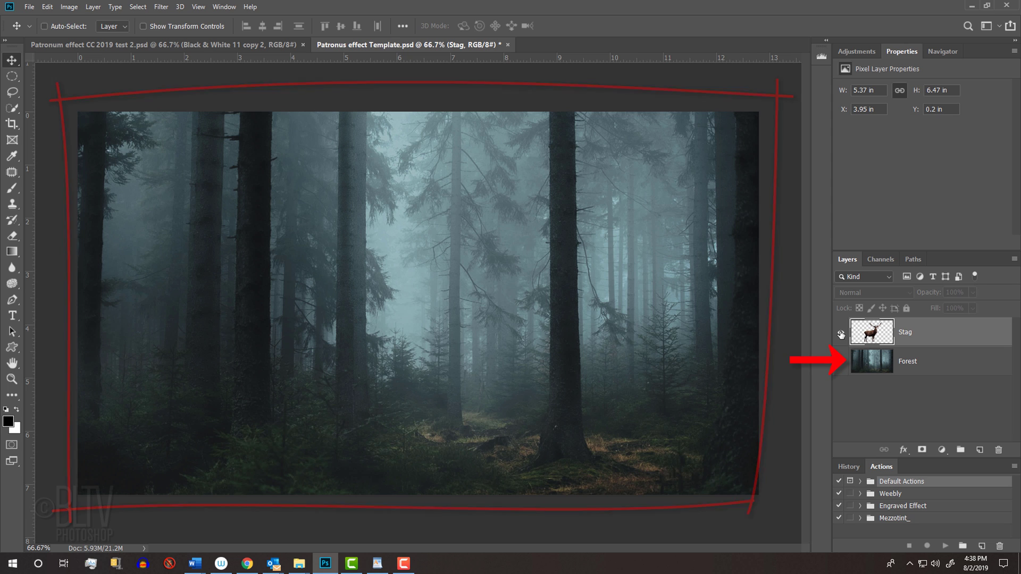
- Show the Stag layer and add an Invert adjustment layer clipped to it
click(841, 335)
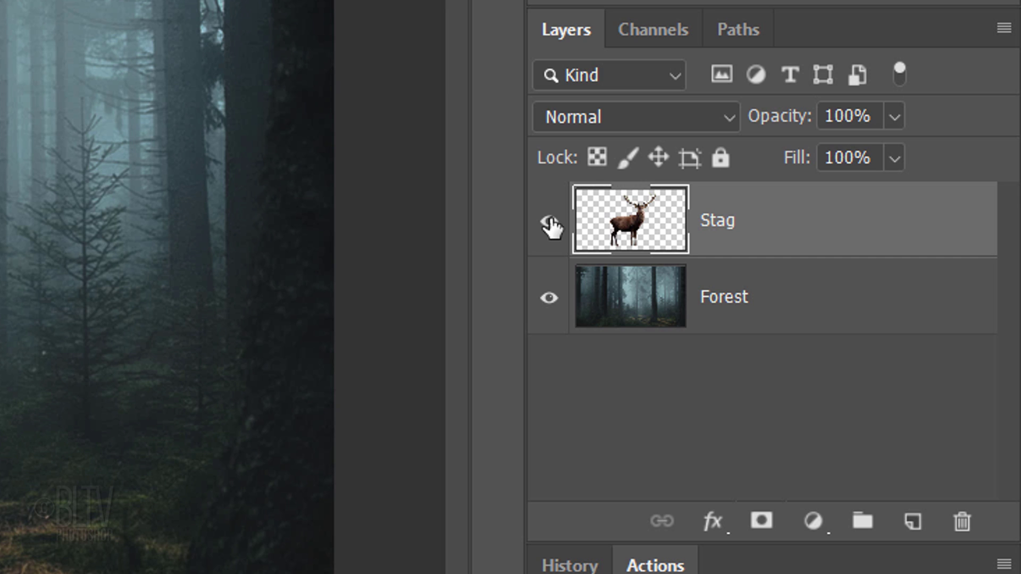
click(812, 521)
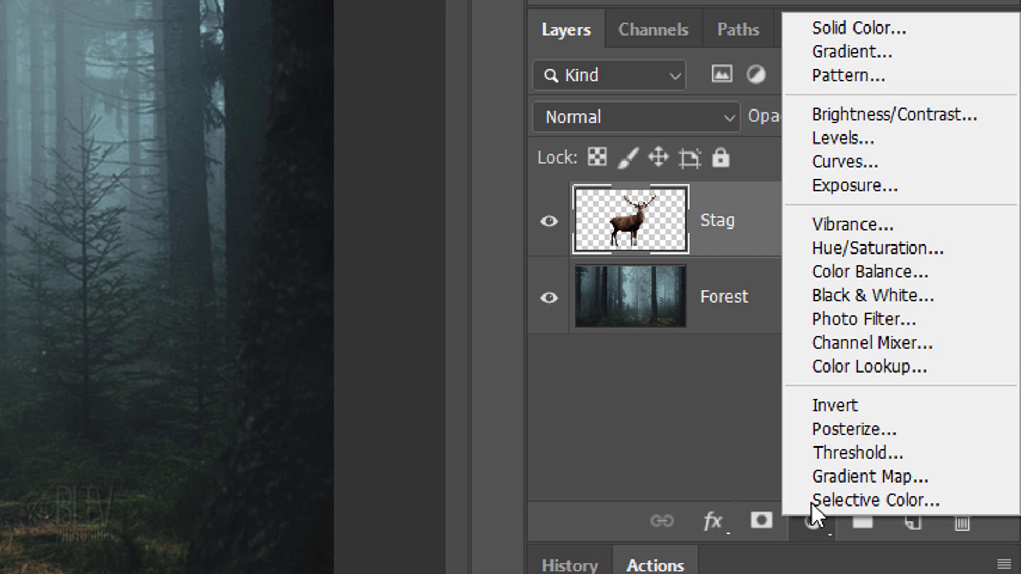
click(836, 407)
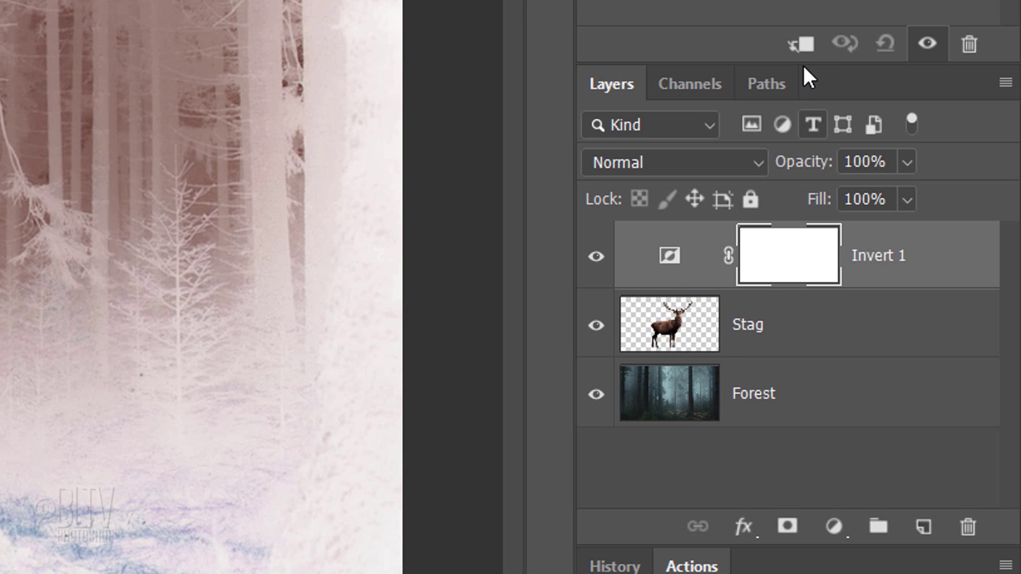
click(799, 48)
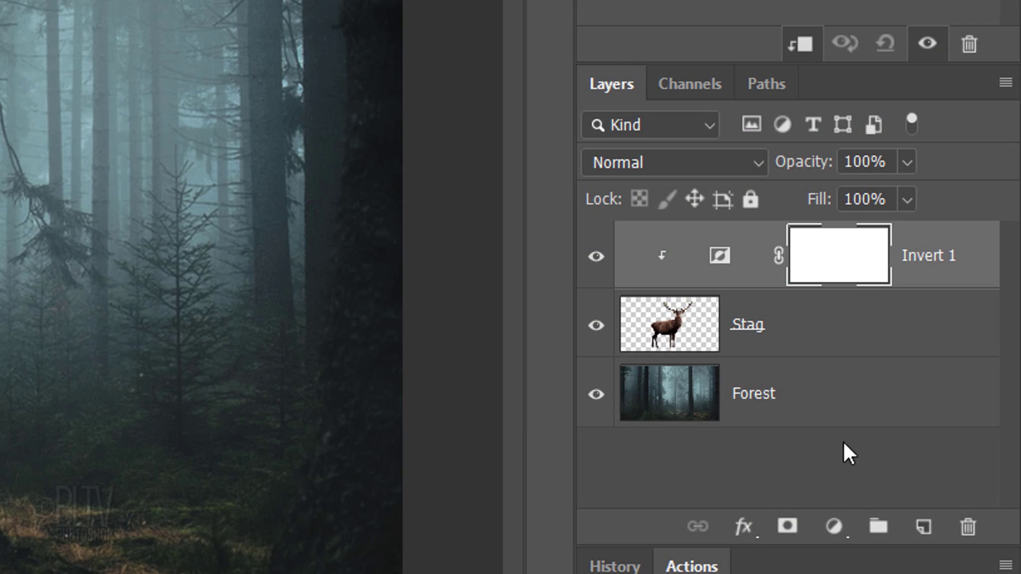
- Add a Black & White adjustment layer, also clipped to the Stag
click(830, 528)
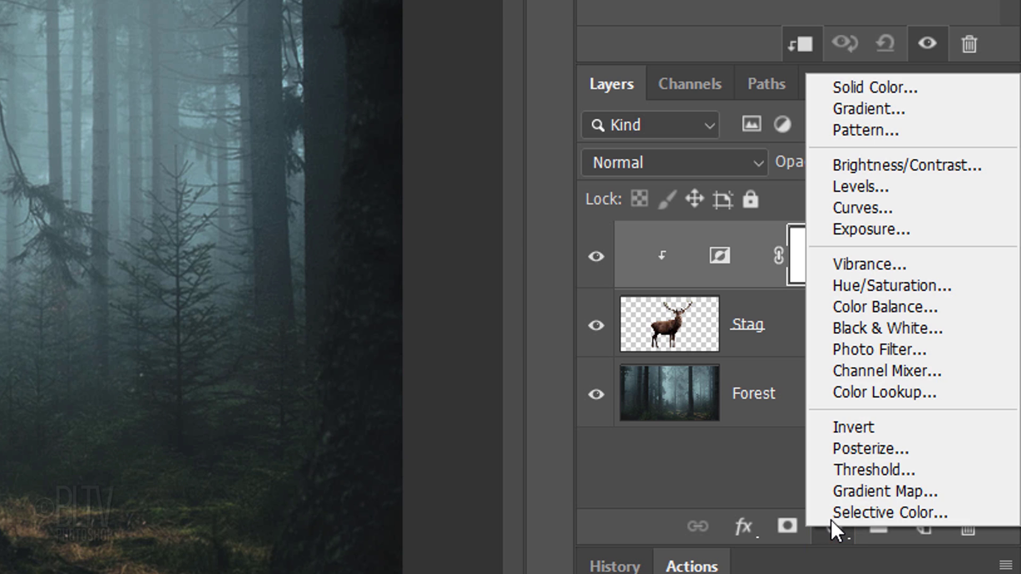
click(858, 327)
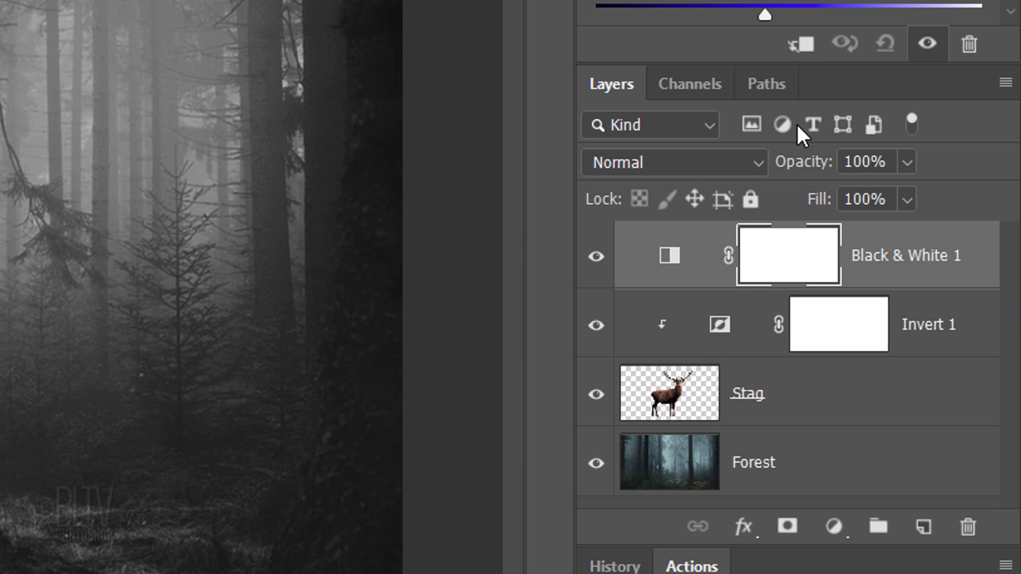
click(805, 44)
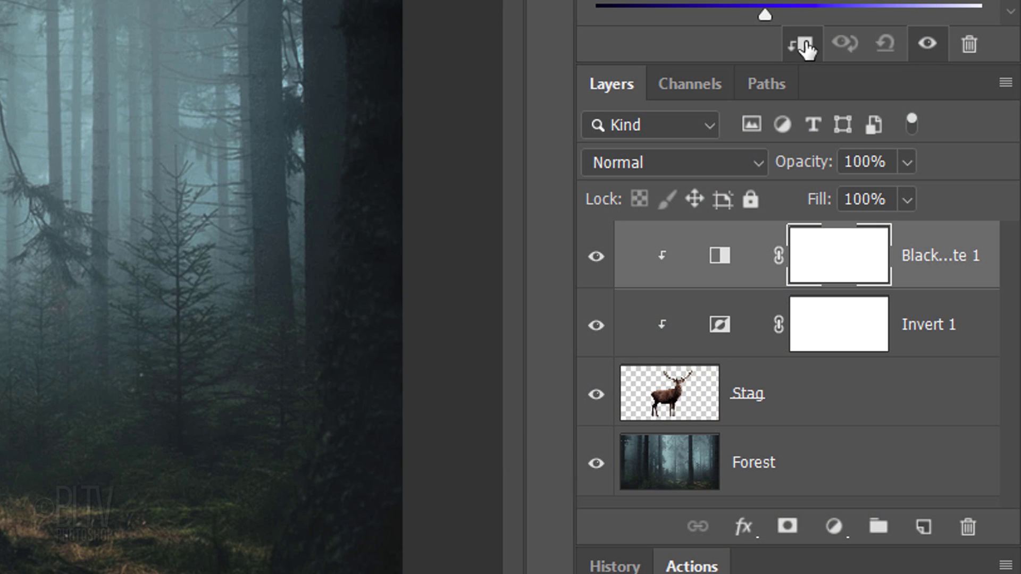
- Convert the Stag, Invert 1 and Black & White 1 layers into one smart object
shift+click(821, 412)
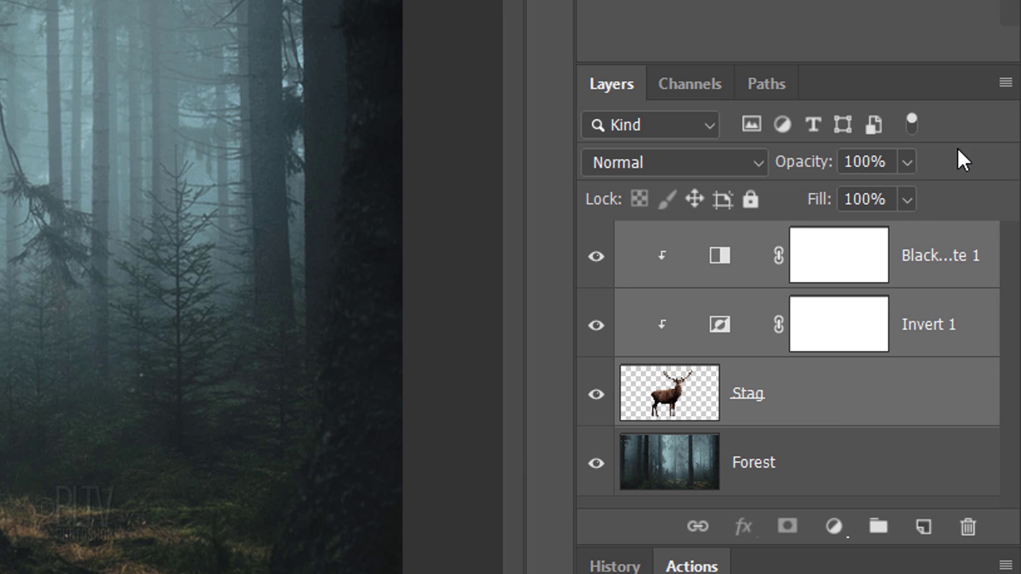
click(1002, 84)
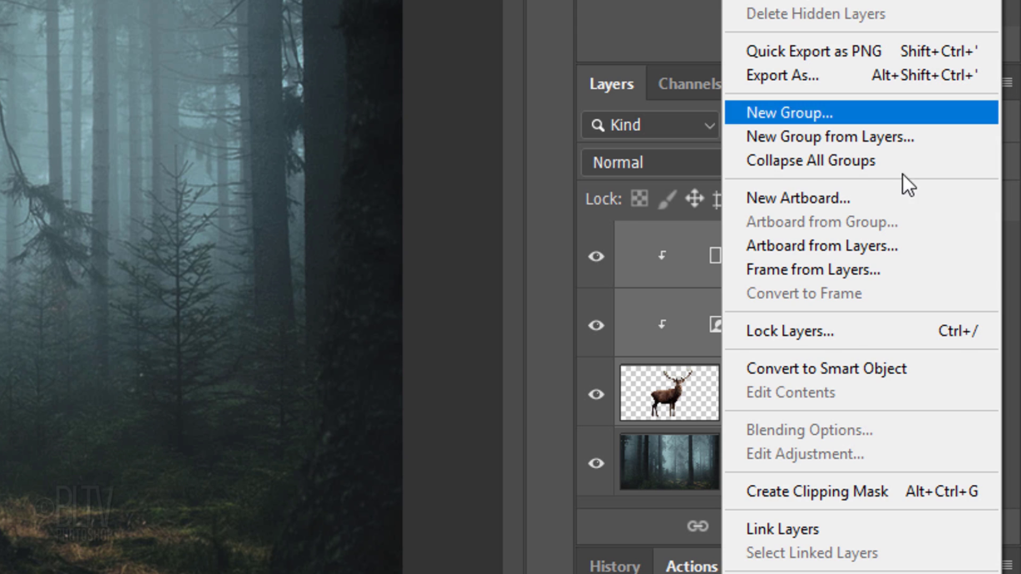
click(834, 369)
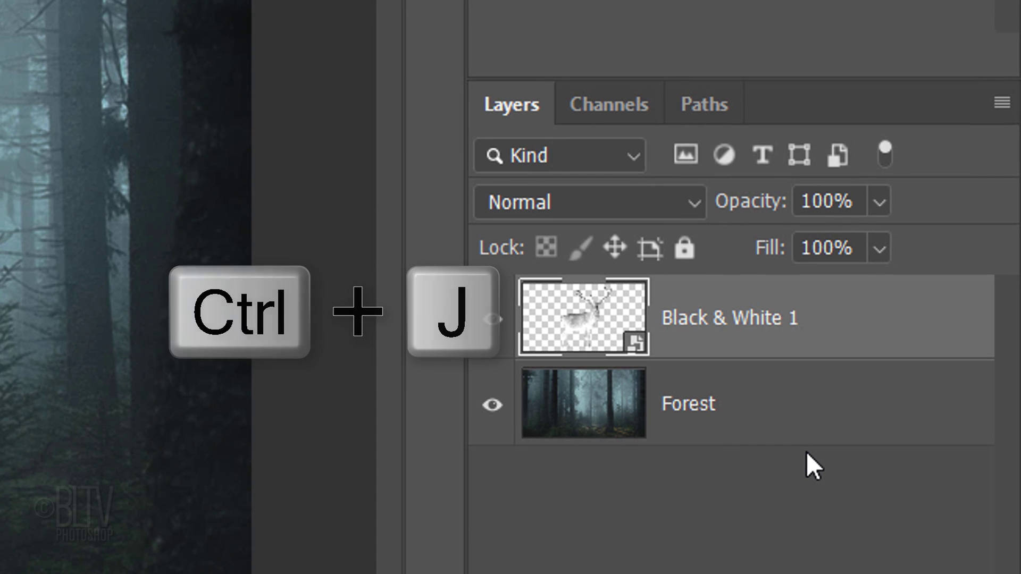
- Duplicate the smart object as a hidden layer named 'Outer Glow', then select Black & White 1
key(ctrl+j)
double_click(712, 326)
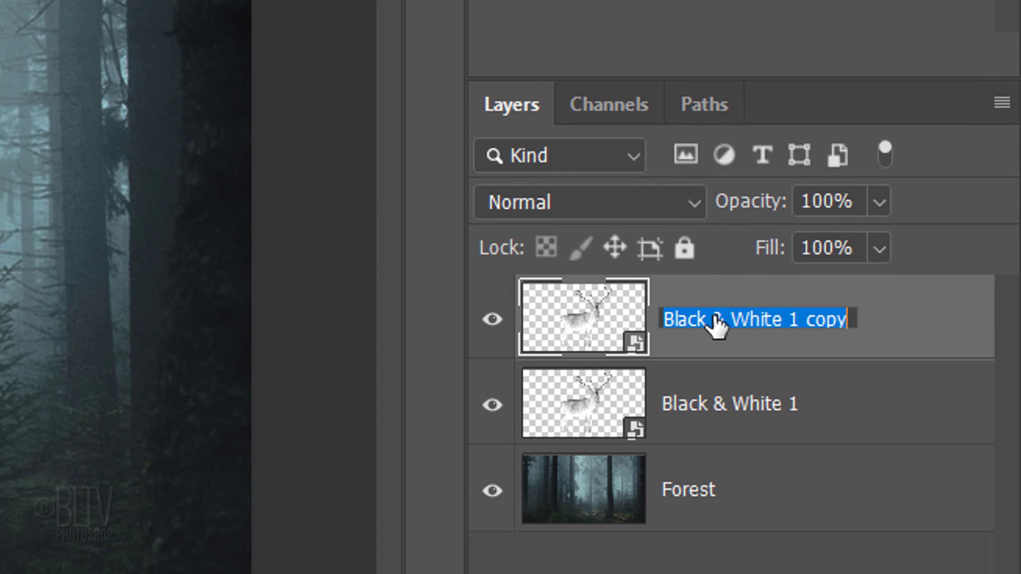
text(Outer Glow)
key(Return)
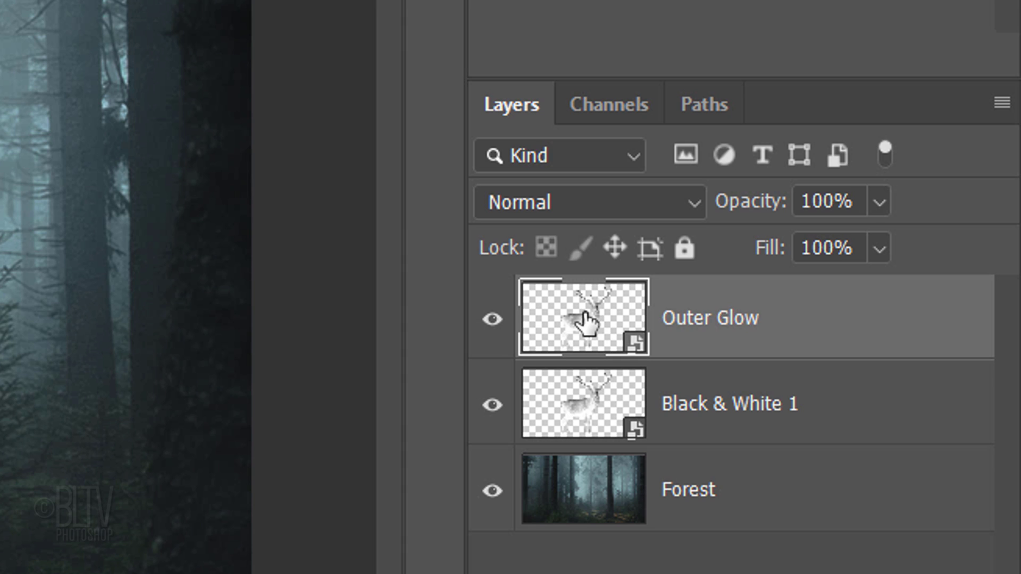
click(492, 322)
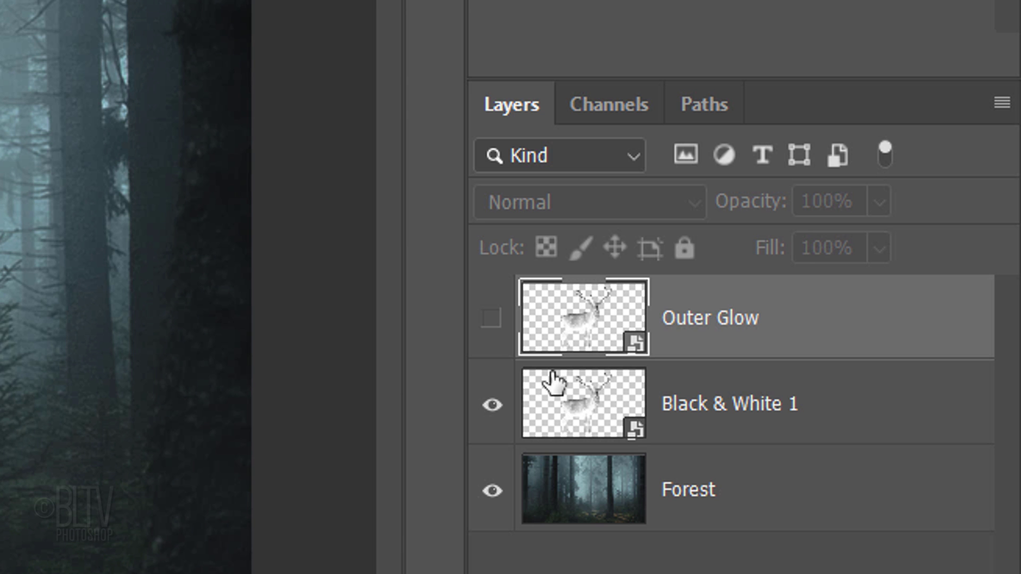
click(576, 406)
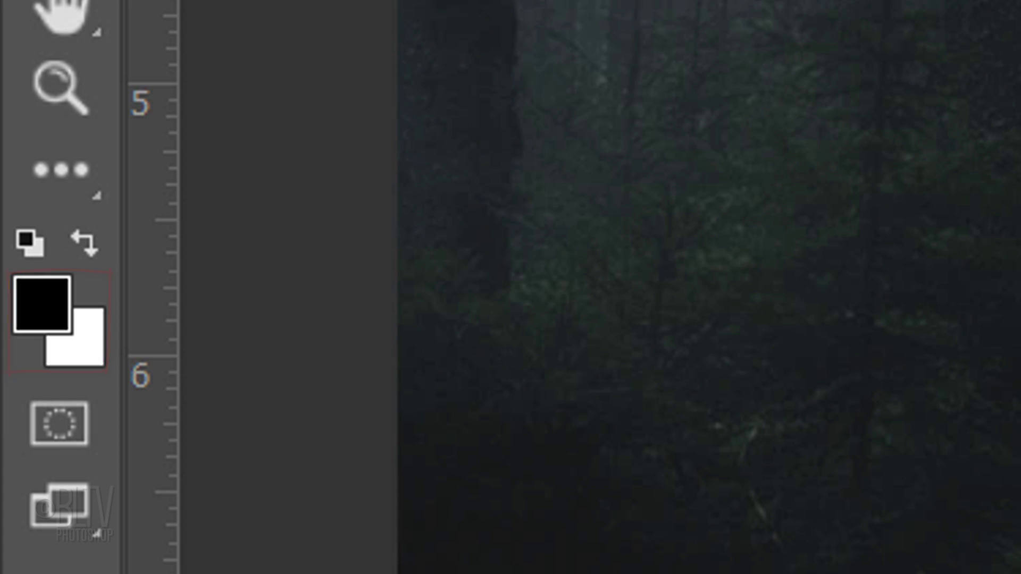
- Reset default colours and apply Glowing Edges: edge width 2, brightness 10, smoothness 15
key(d)
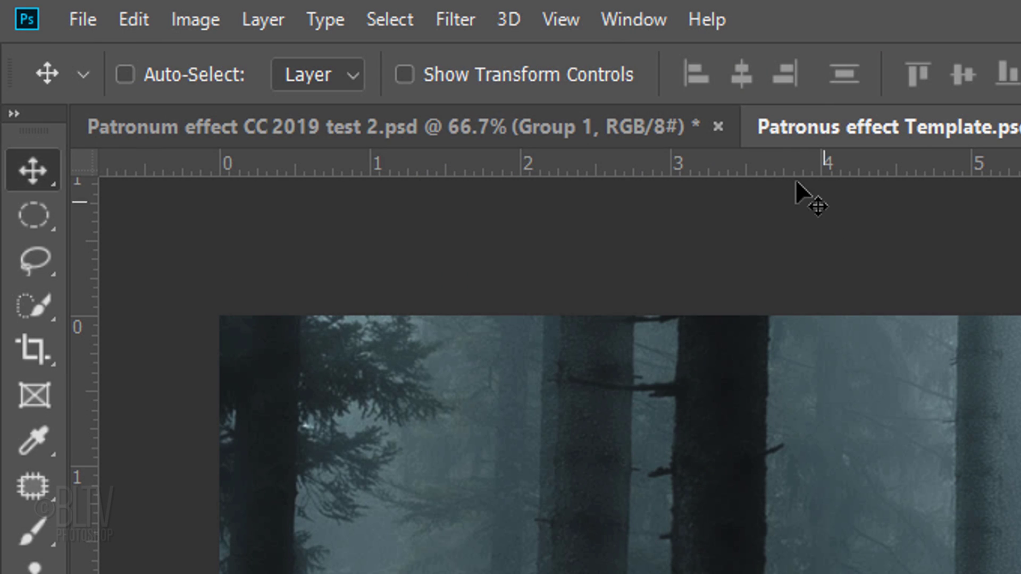
click(458, 21)
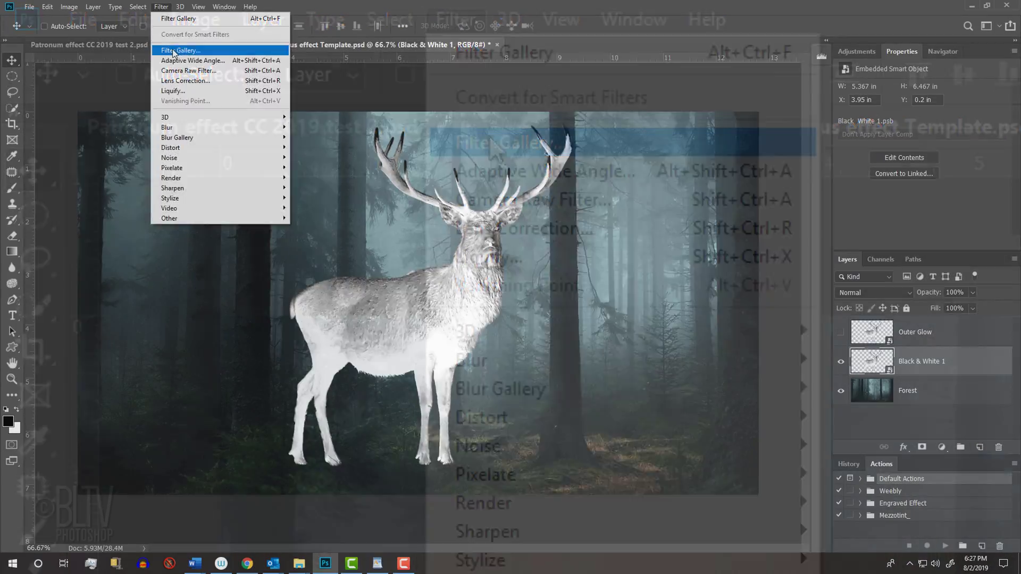
click(490, 138)
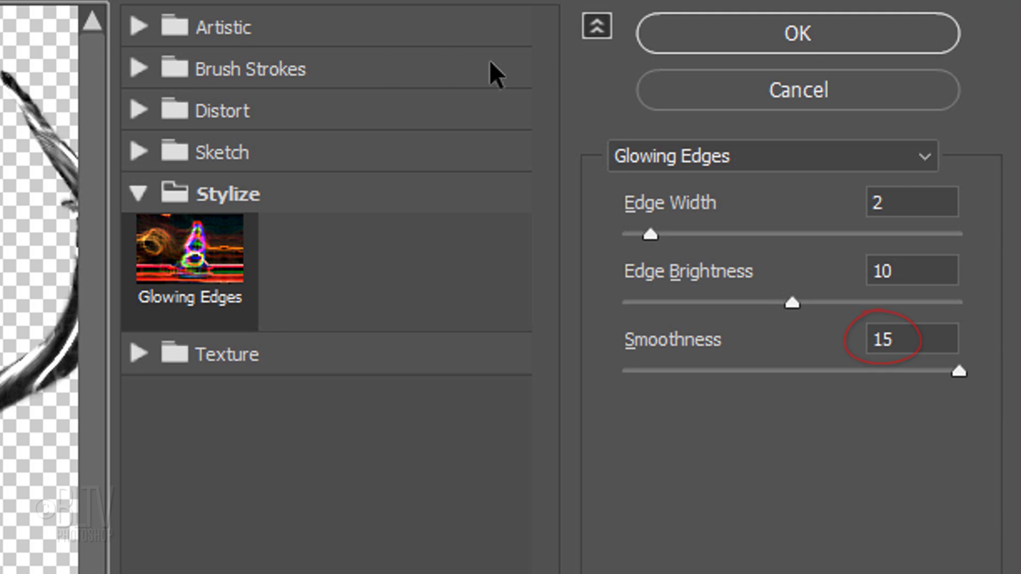
click(805, 31)
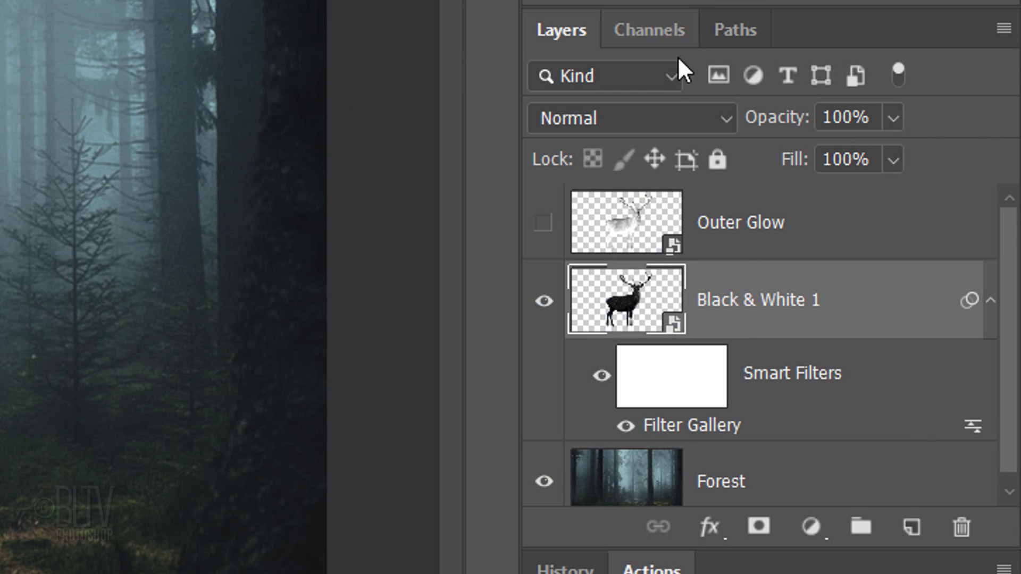
- Set Black & White 1 to Color Dodge and add a Vivid Light Outer Glow, 50%, 40 px
click(867, 291)
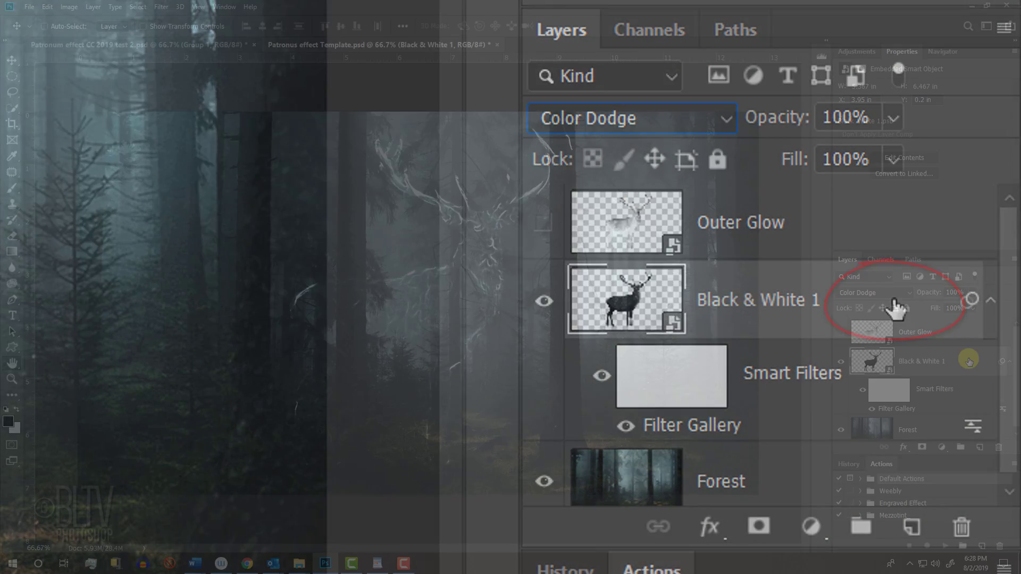
double_click(895, 308)
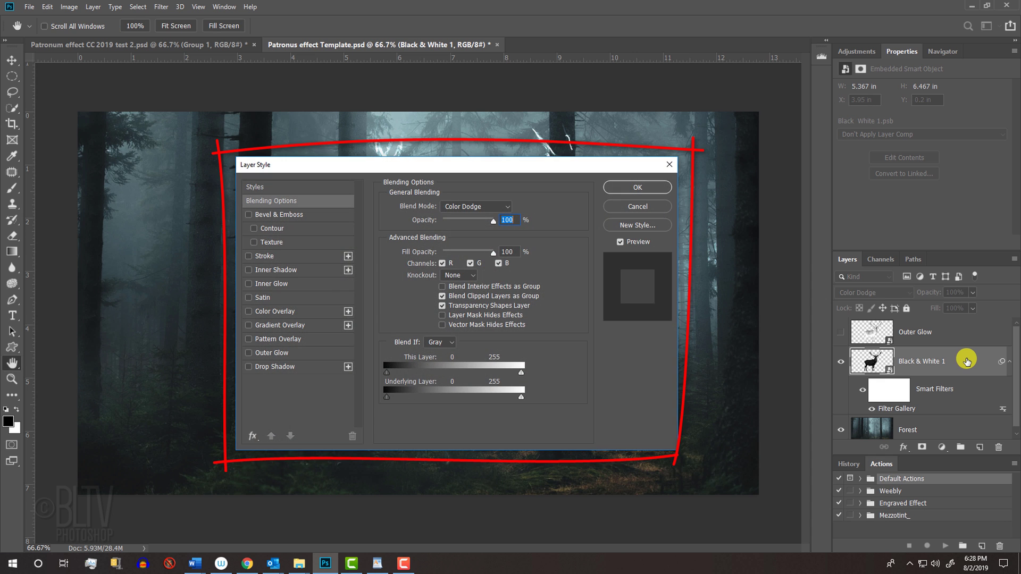
drag(303, 165, 610, 216)
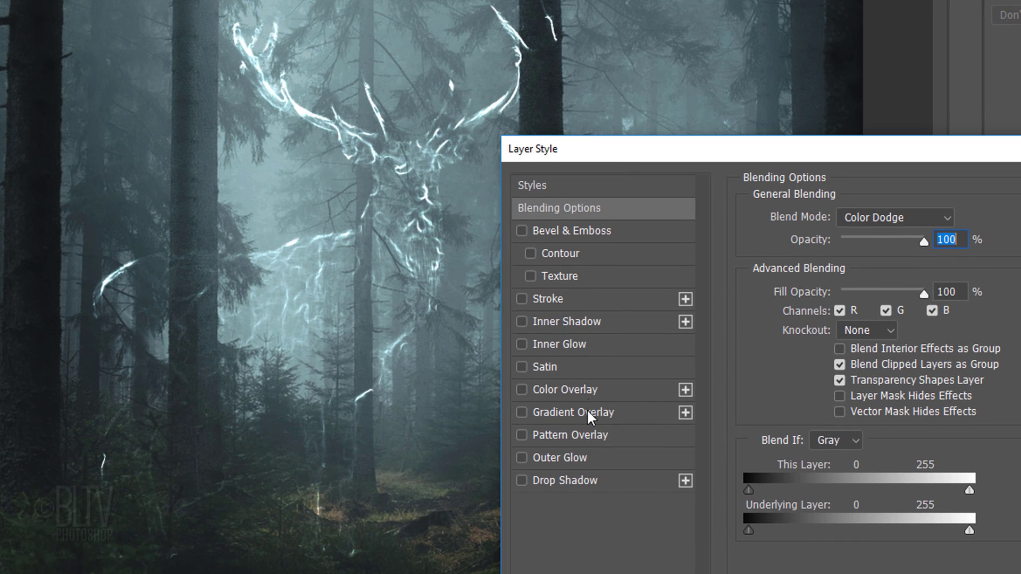
click(565, 457)
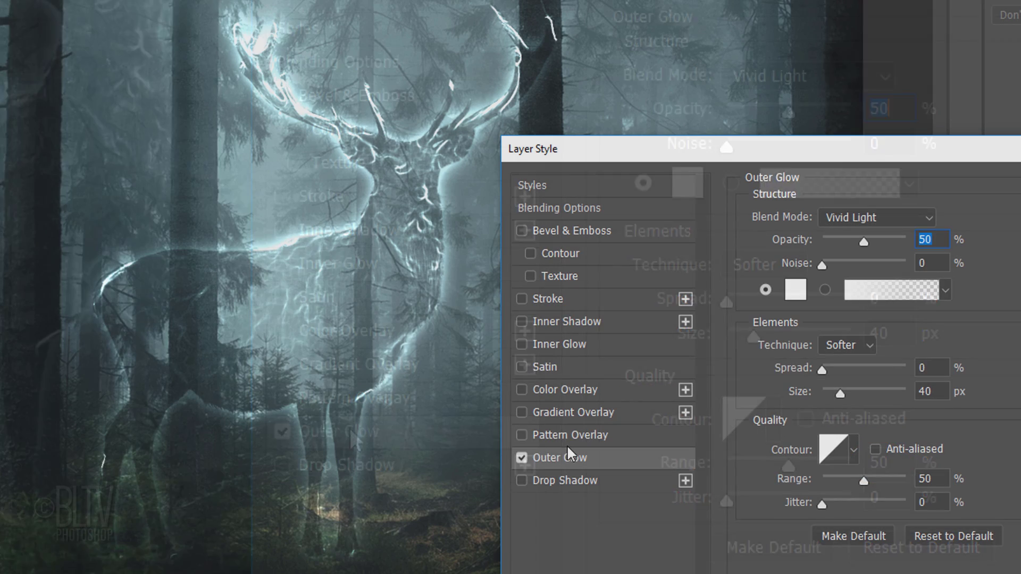
- Add a #0096FF Soft Light Color Overlay at 60% and a Color Dodge Inner Glow, 60%, 50 px
click(330, 330)
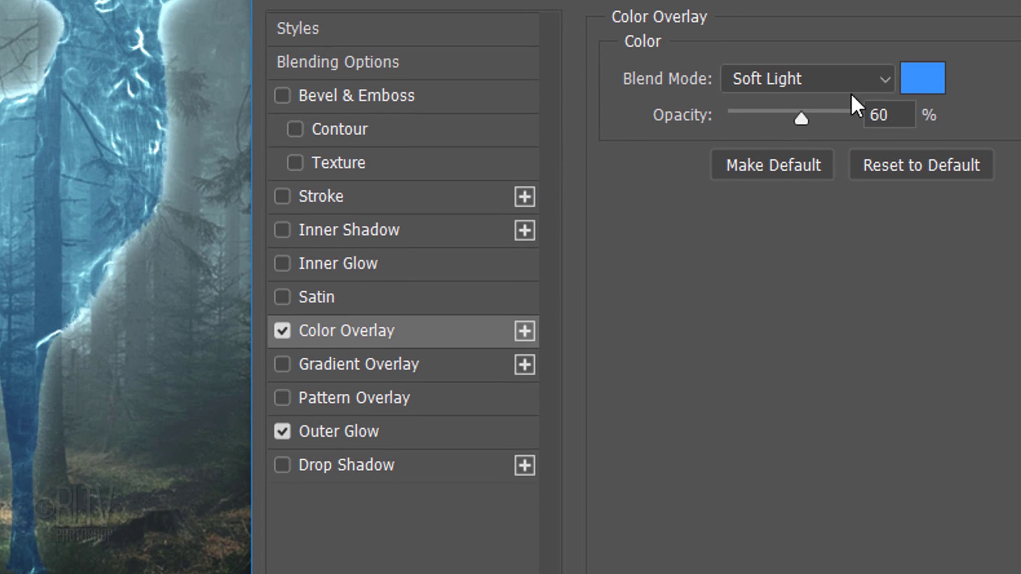
click(923, 77)
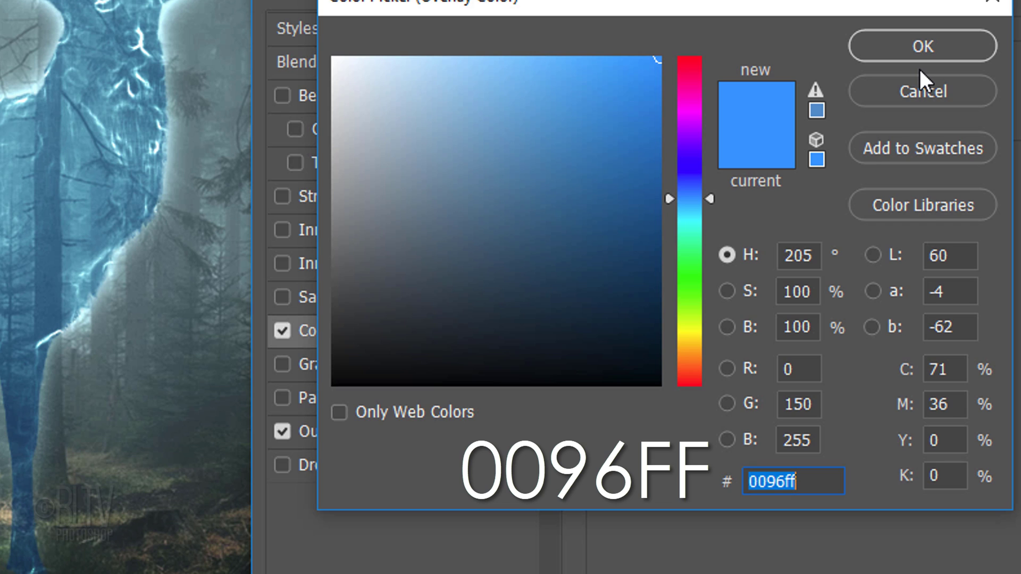
click(920, 46)
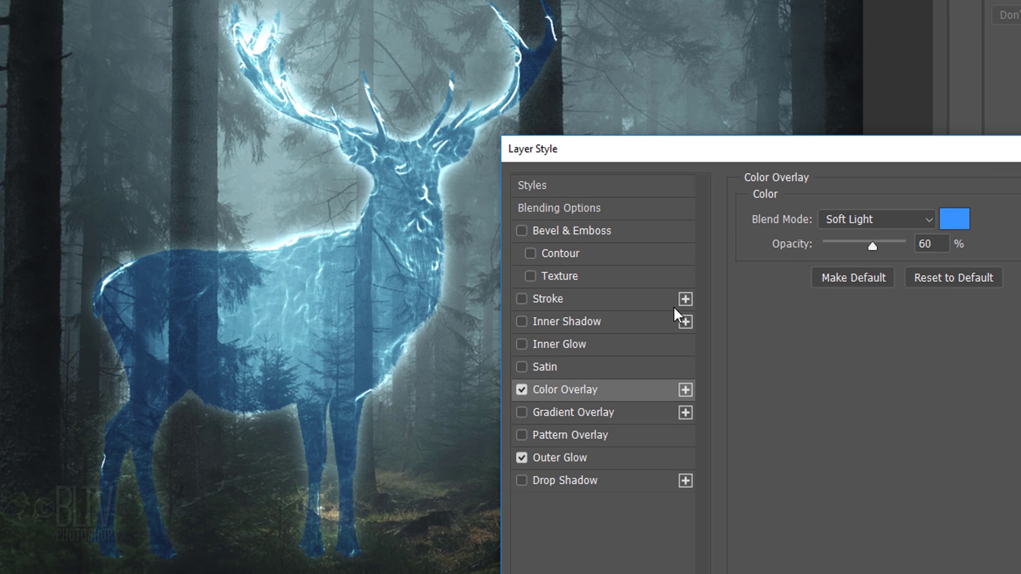
click(338, 263)
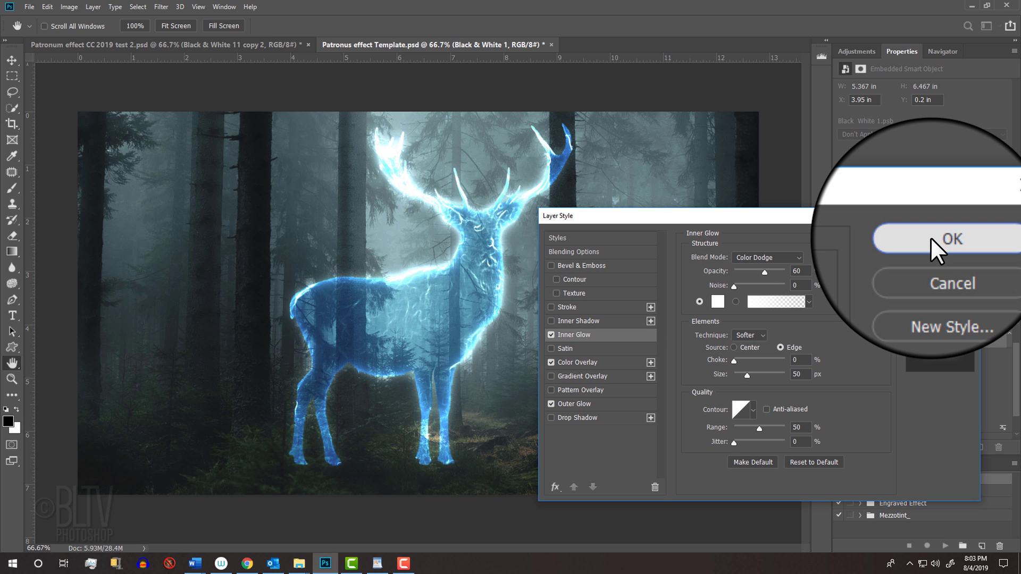
click(930, 237)
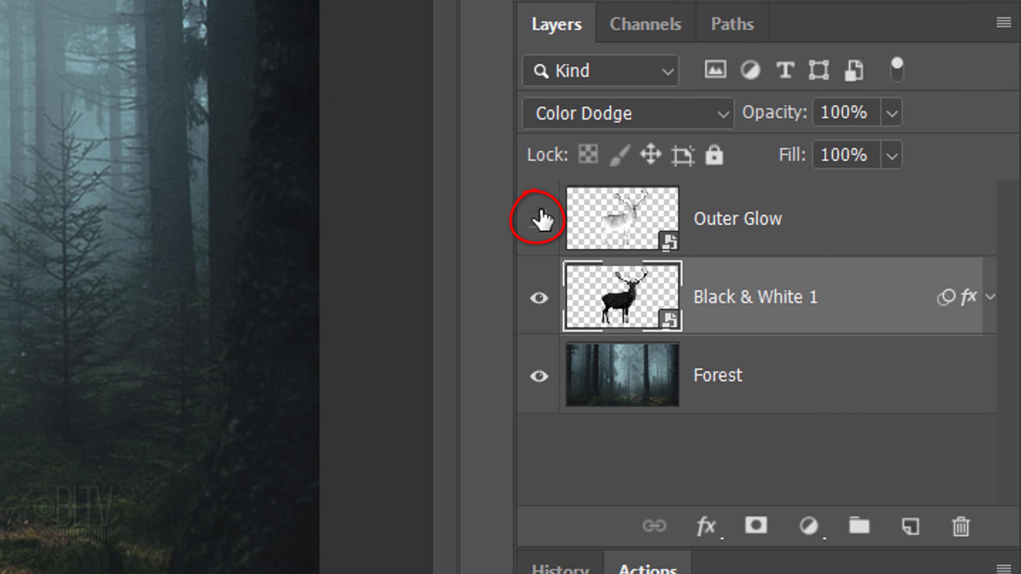
- Show the Outer Glow layer again and drop its Fill to 0%
click(540, 219)
click(622, 227)
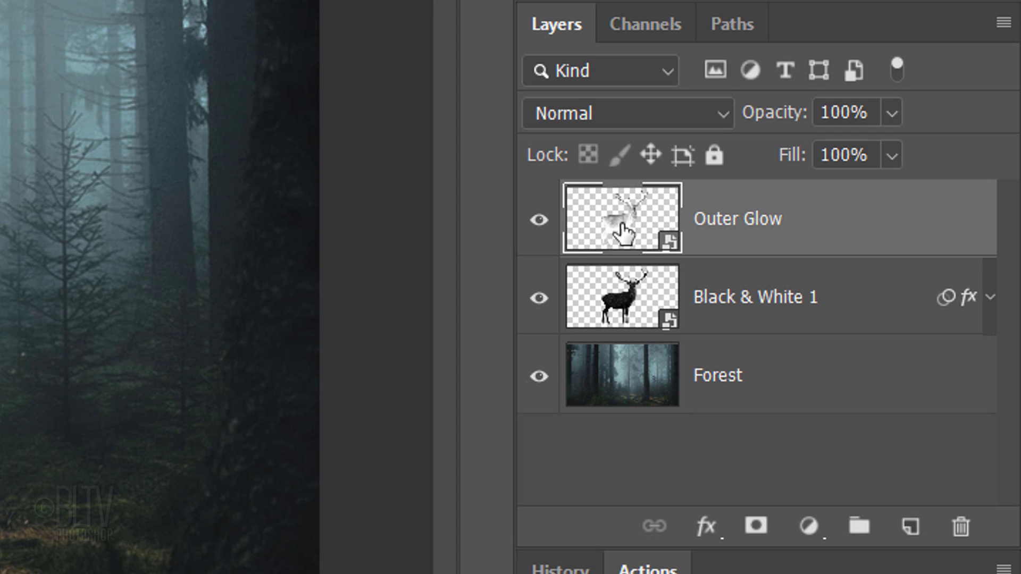
drag(891, 157, 720, 205)
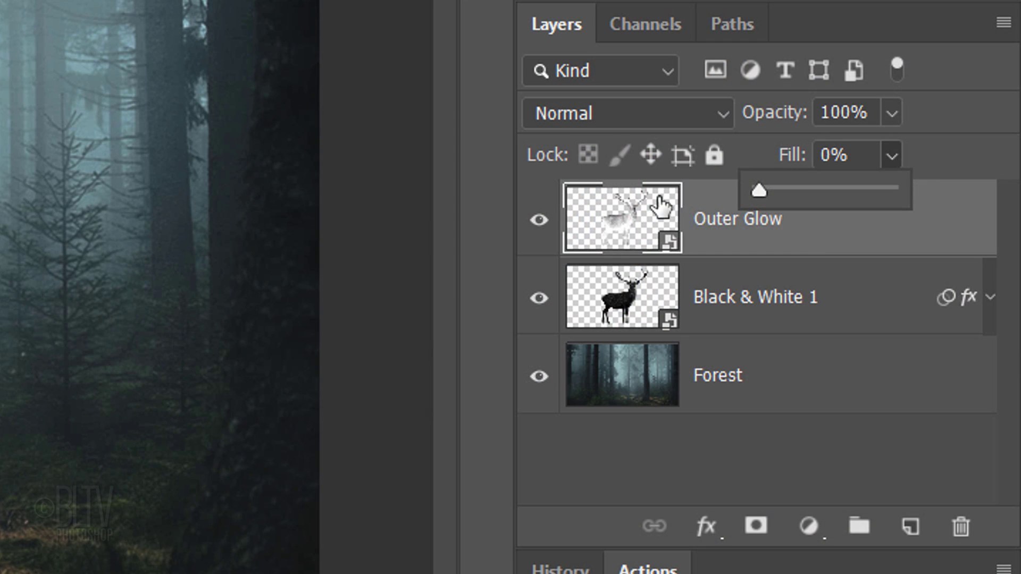
click(817, 233)
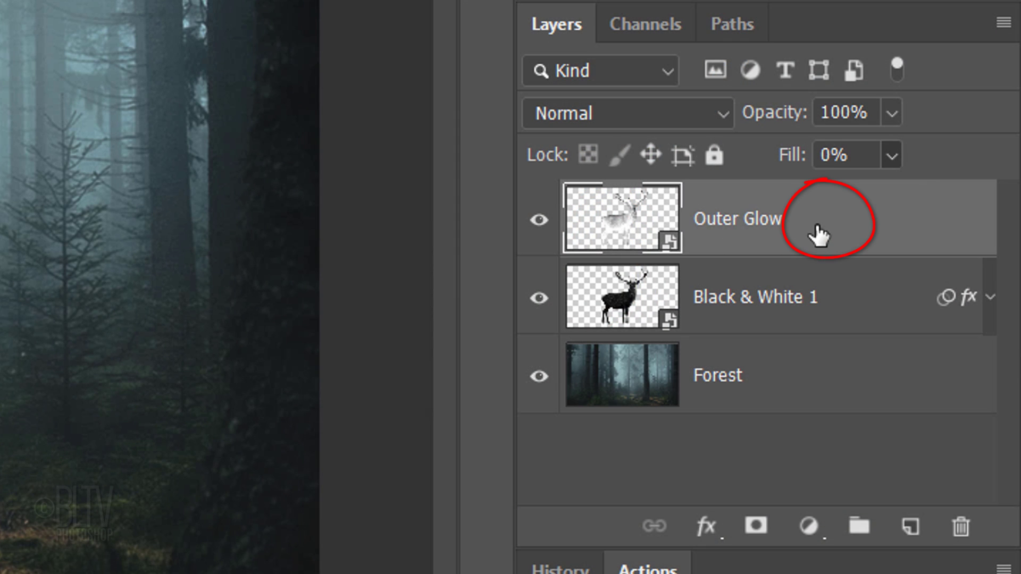
- Give the Outer Glow layer an outer glow in light blue 00A8FF with Color Dodge blending
double_click(816, 233)
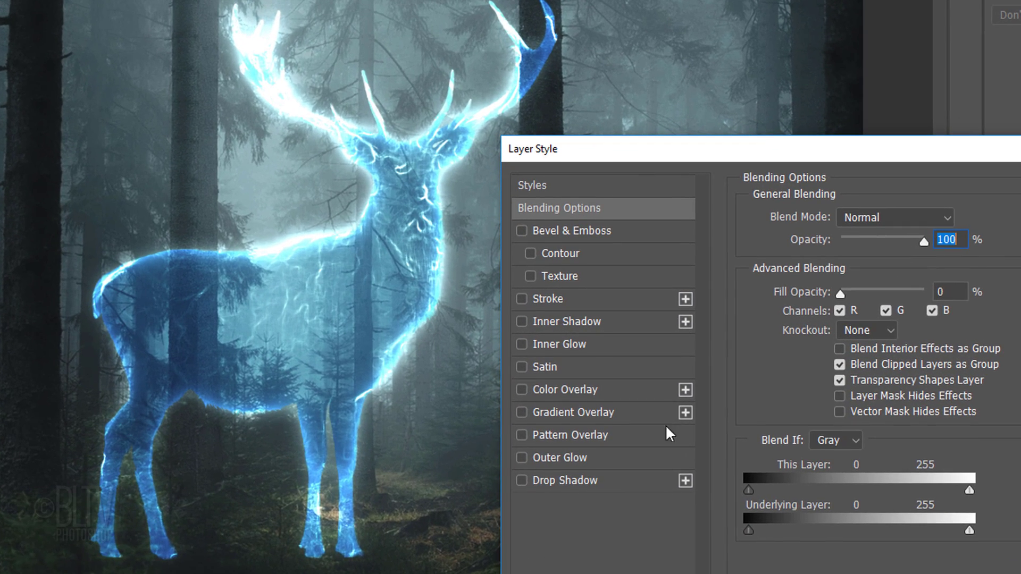
click(553, 459)
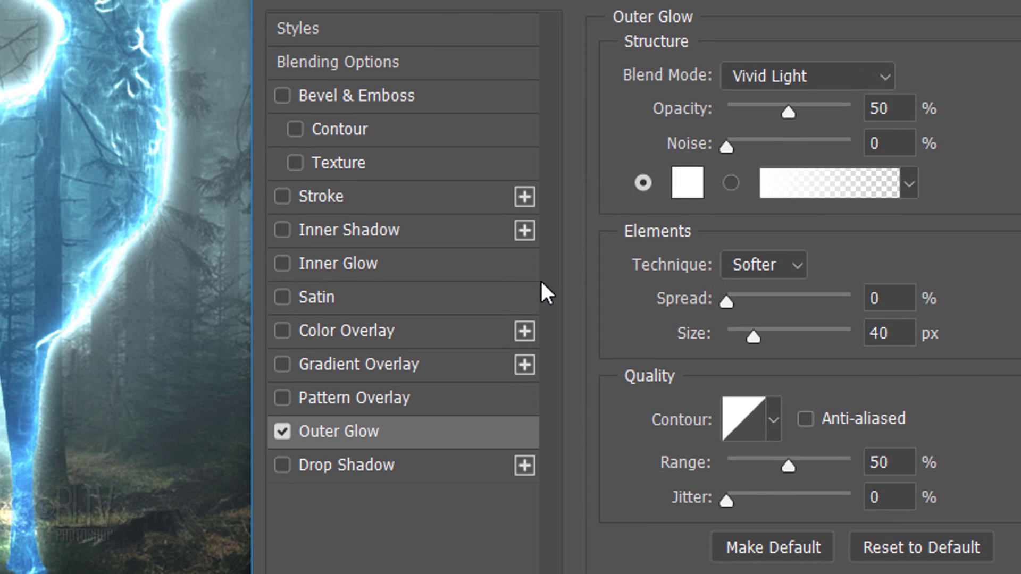
click(682, 181)
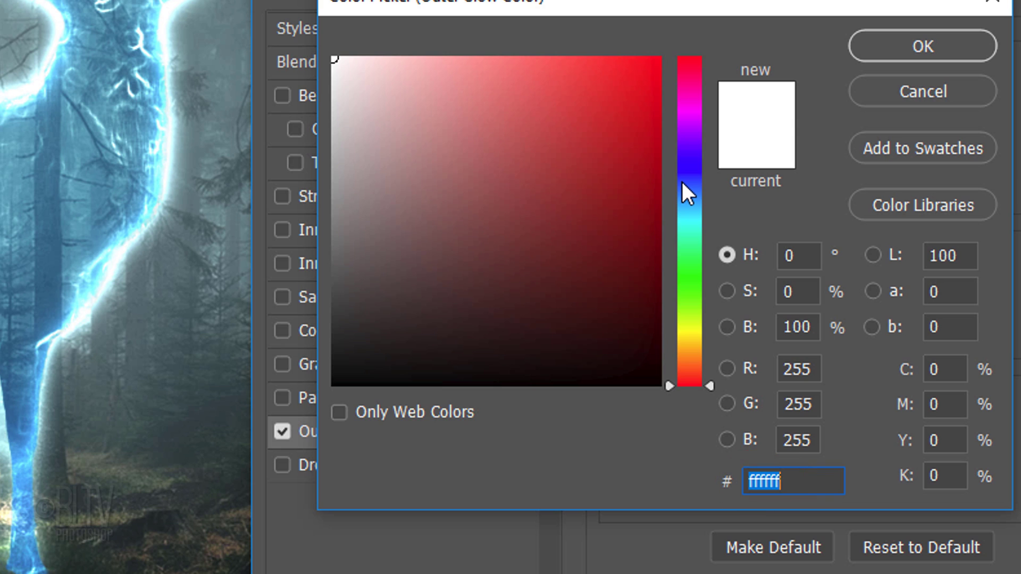
text(00)
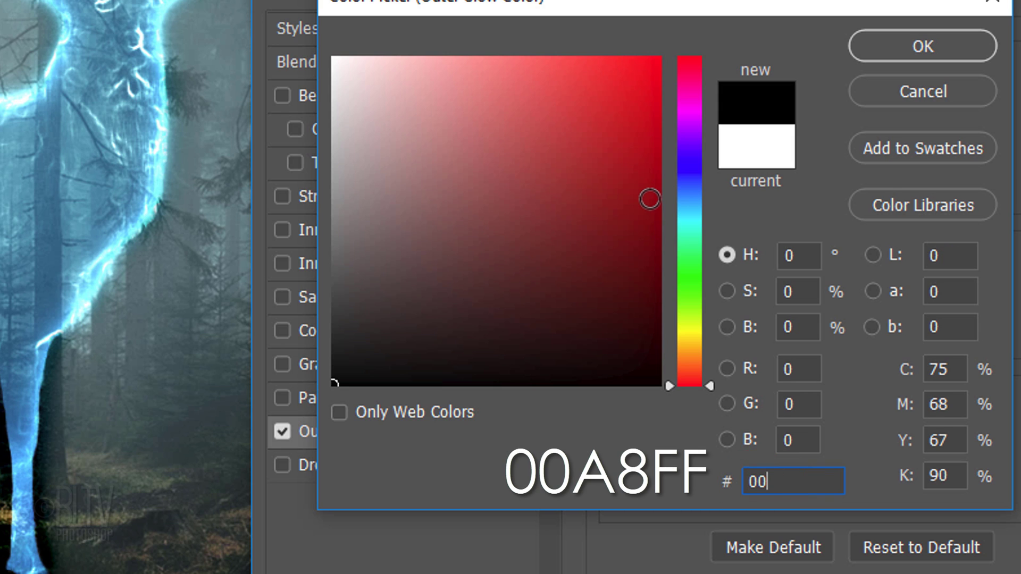
text(A8FF)
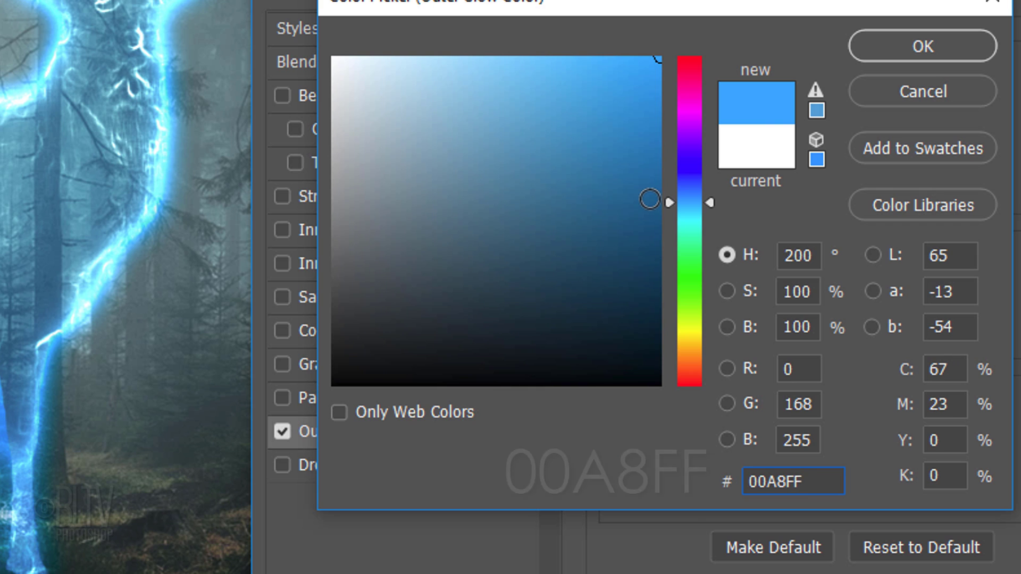
click(897, 52)
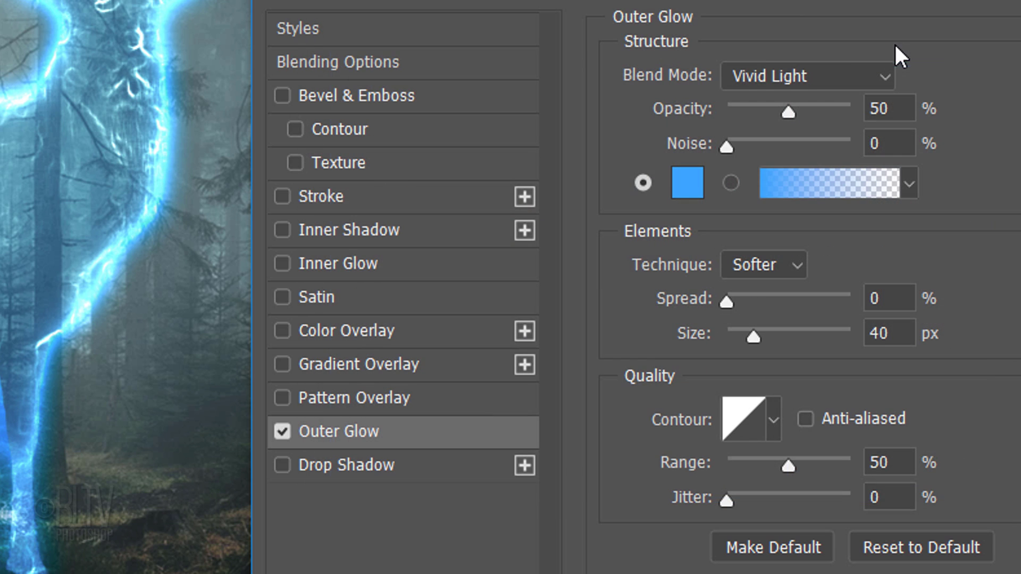
click(813, 74)
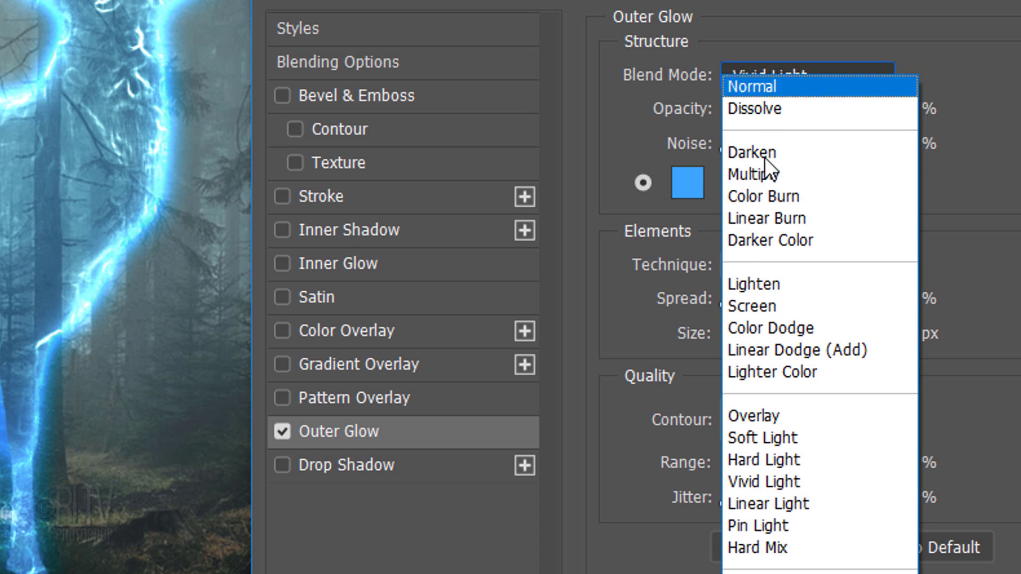
click(761, 320)
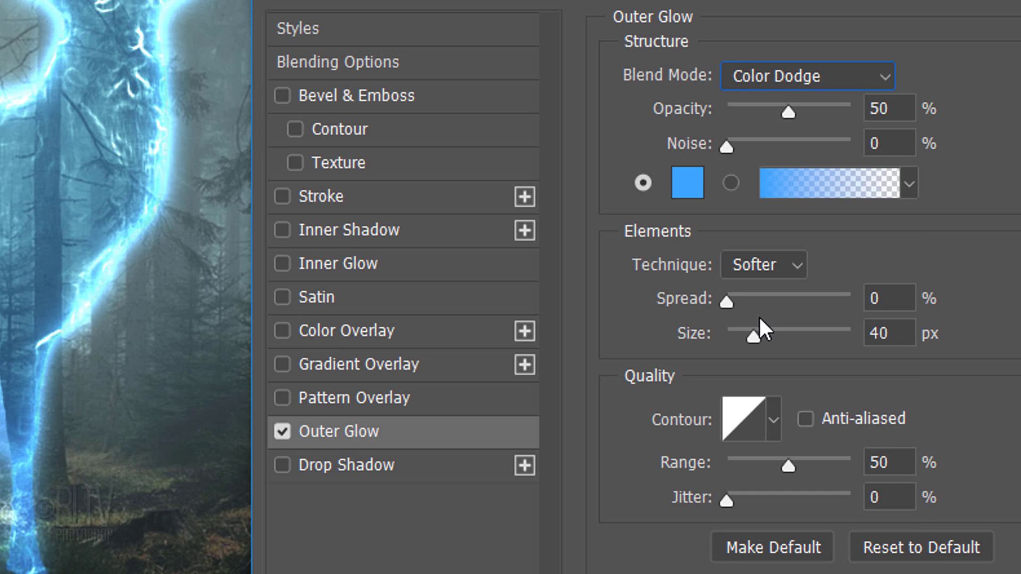
- Set the glow's opacity to 30%, size to 250 px and range to 30%
click(880, 108)
text(30)
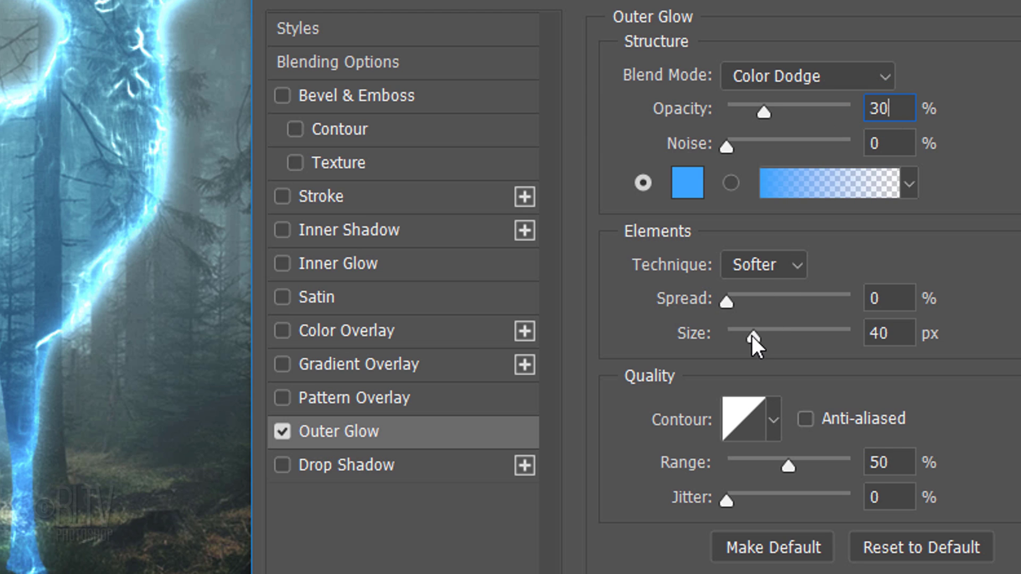
drag(751, 336, 966, 350)
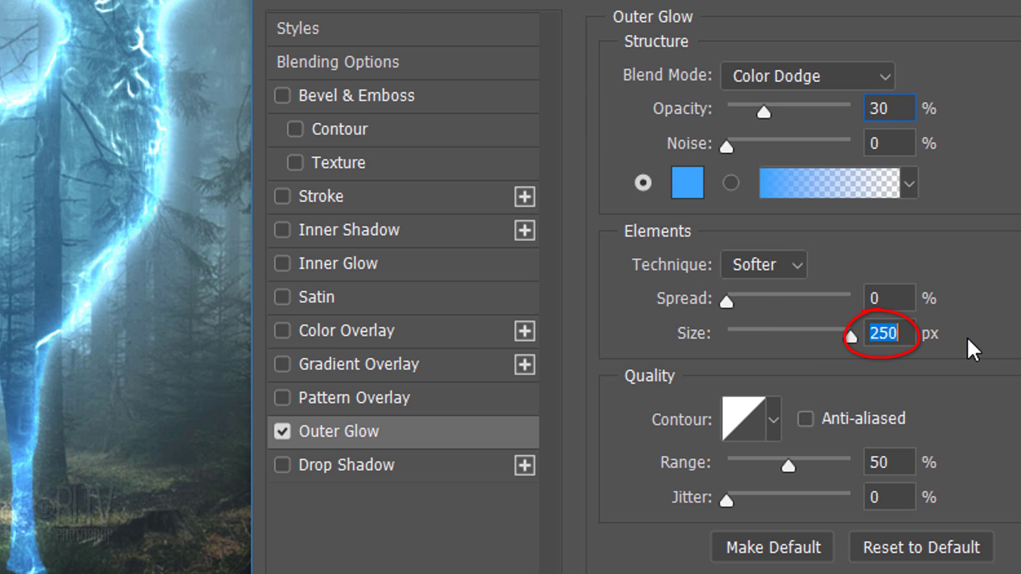
click(885, 462)
text(30)
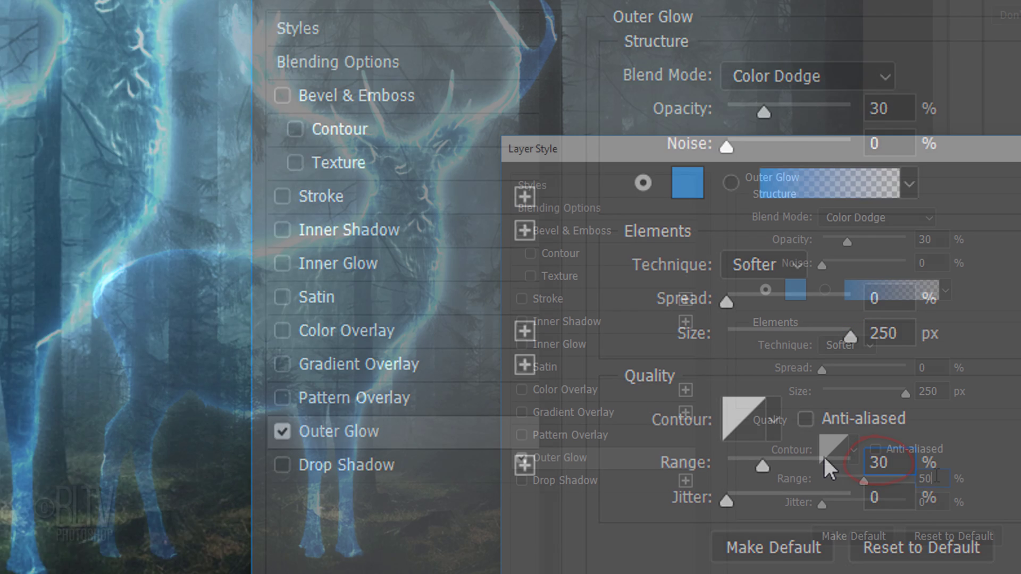
text(30)
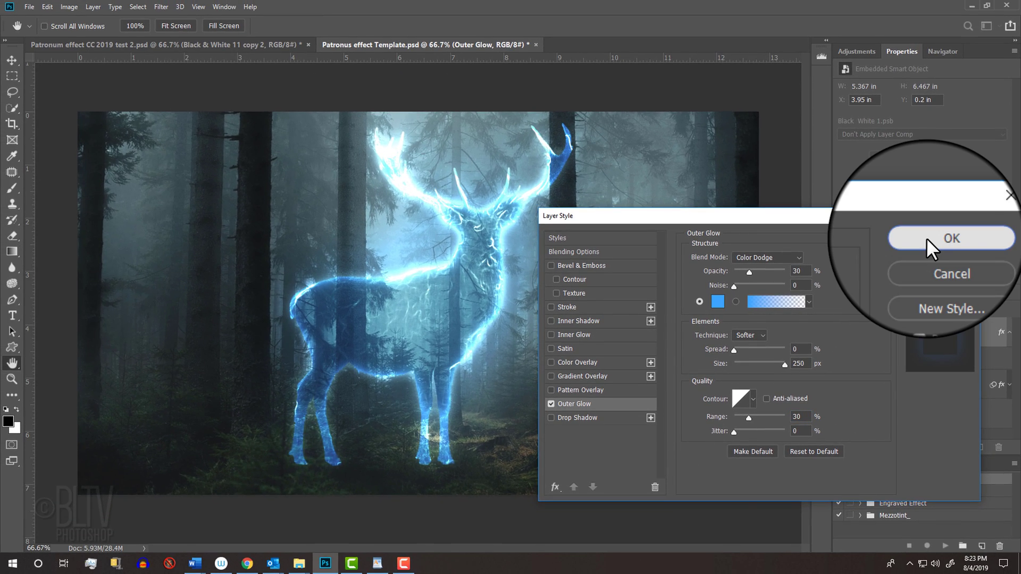
- Apply the blue glow and duplicate the Outer Glow layer as 'Twinkles'
click(926, 238)
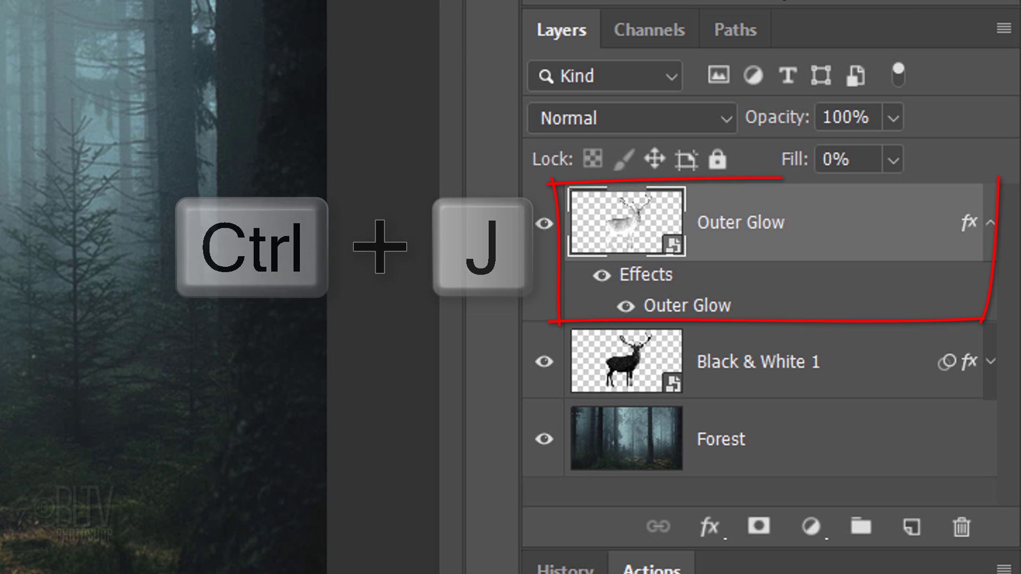
key(ctrl+j)
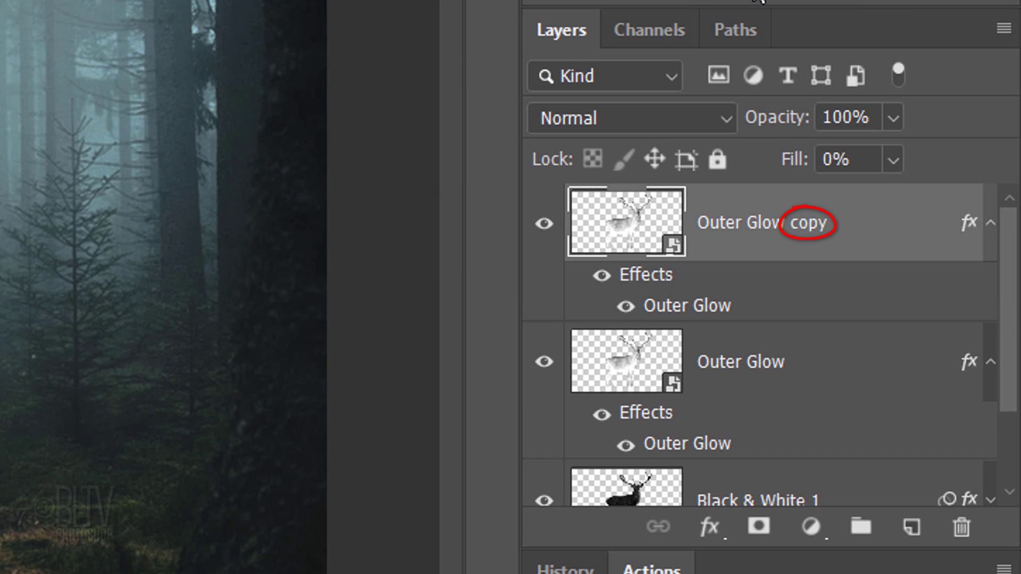
double_click(746, 222)
text(Tw)
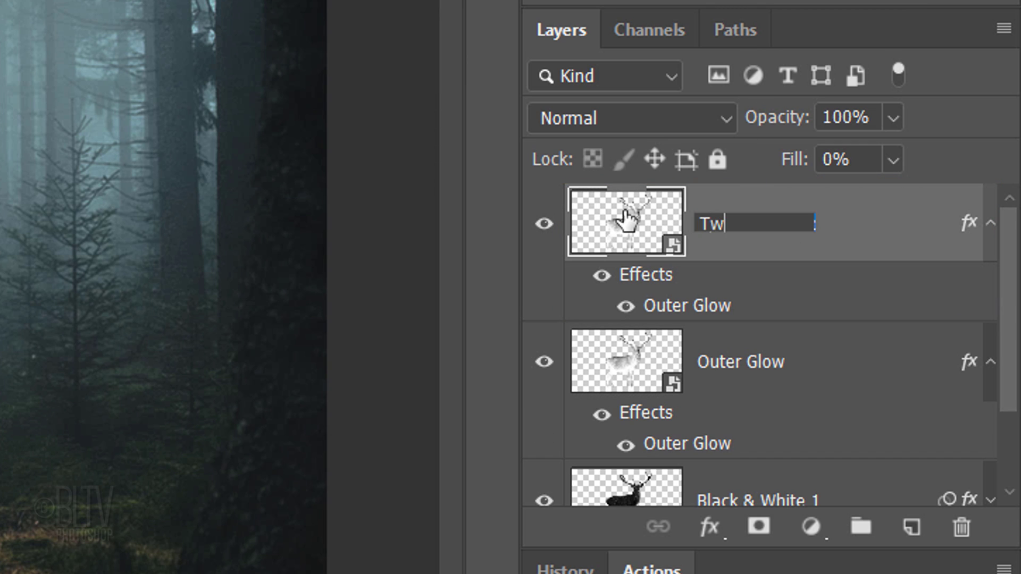
text(inkles)
key(Return)
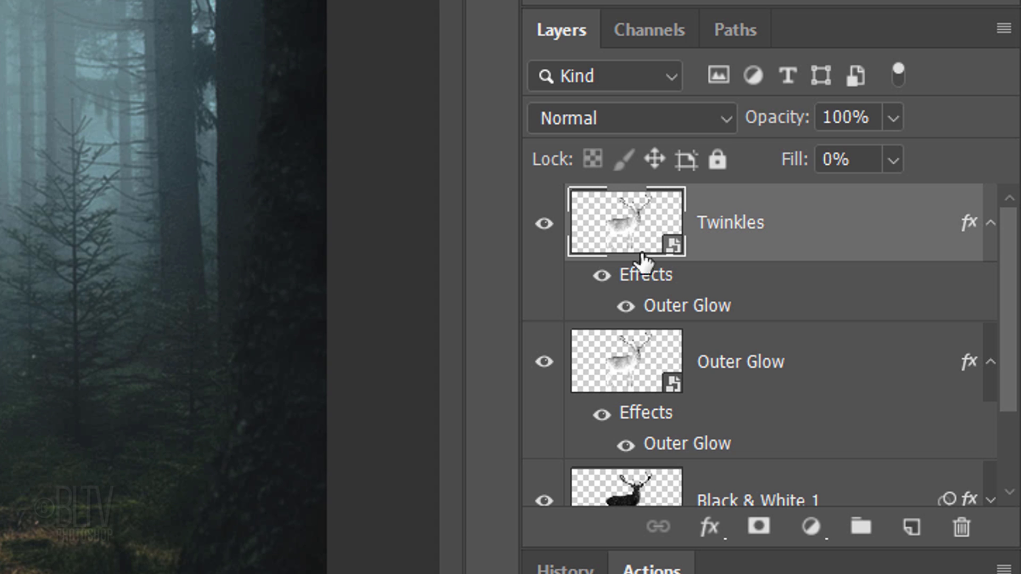
- Switch the Twinkles outer glow to Dissolve blending at 4% opacity
double_click(674, 313)
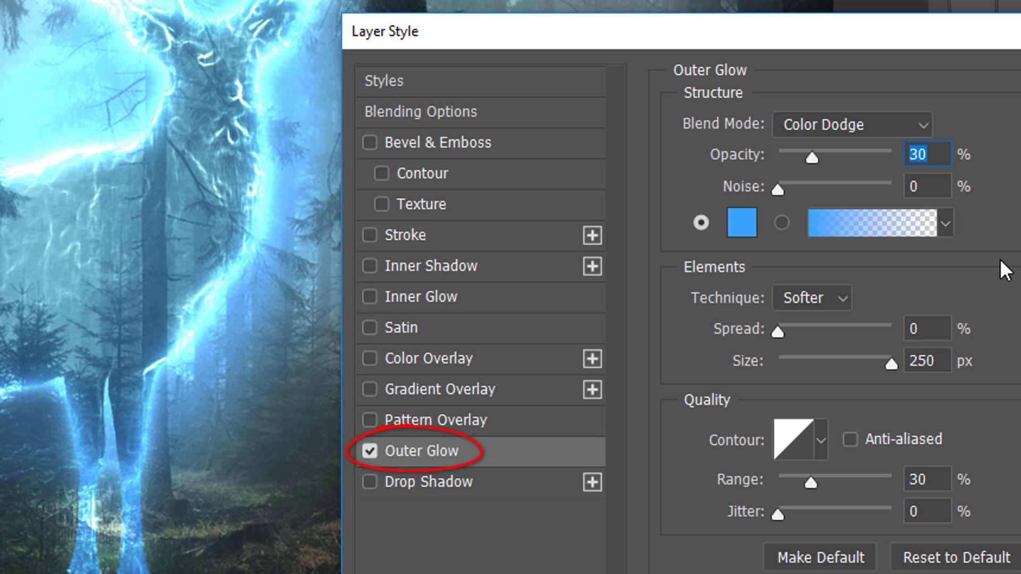
click(871, 125)
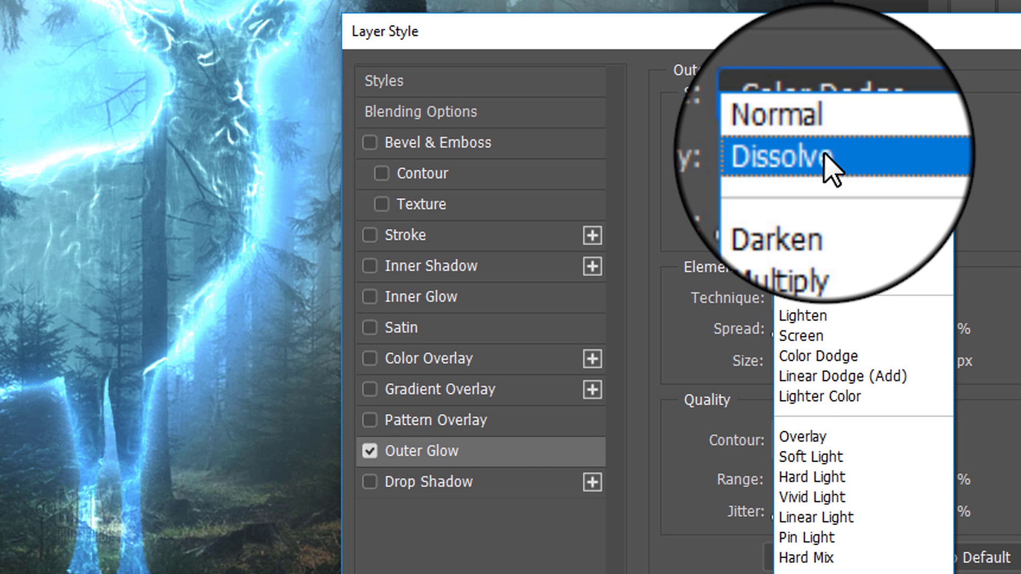
click(822, 153)
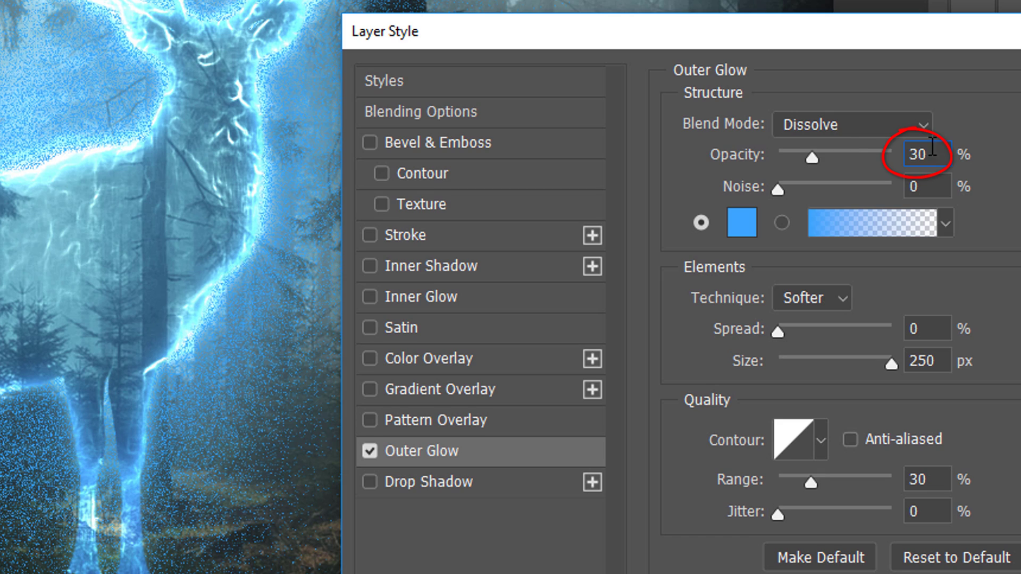
double_click(933, 146)
text(4)
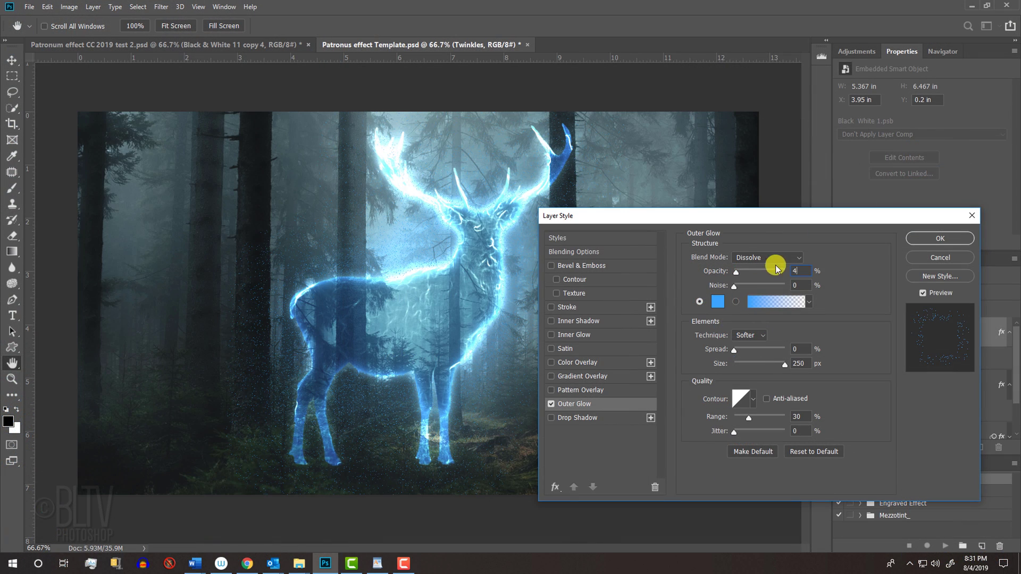
click(932, 237)
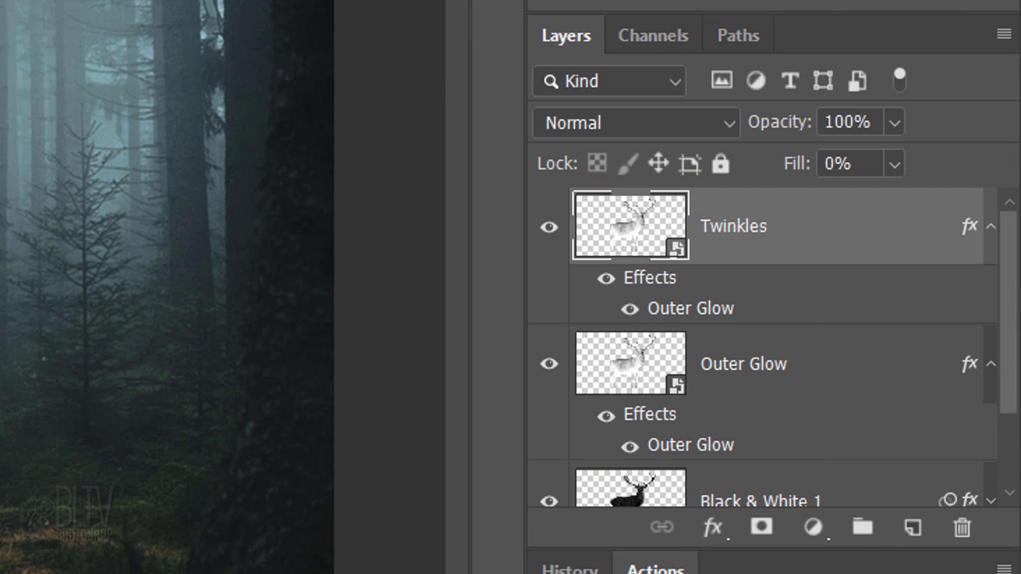
- Group Twinkles, Outer Glow and Black & White 1 with Ctrl+G and name the group 'Stag'
shift+click(851, 490)
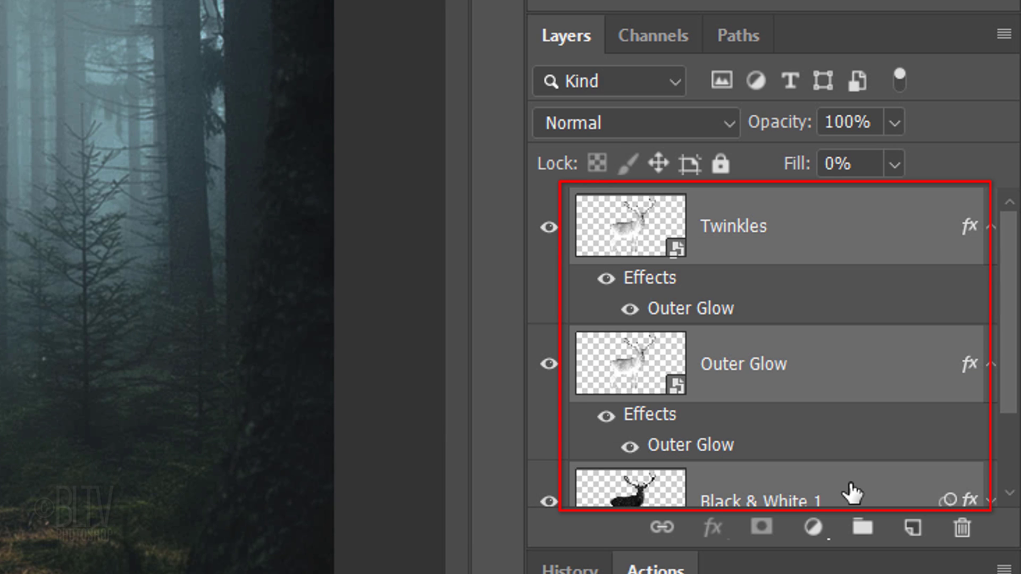
key(ctrl+g)
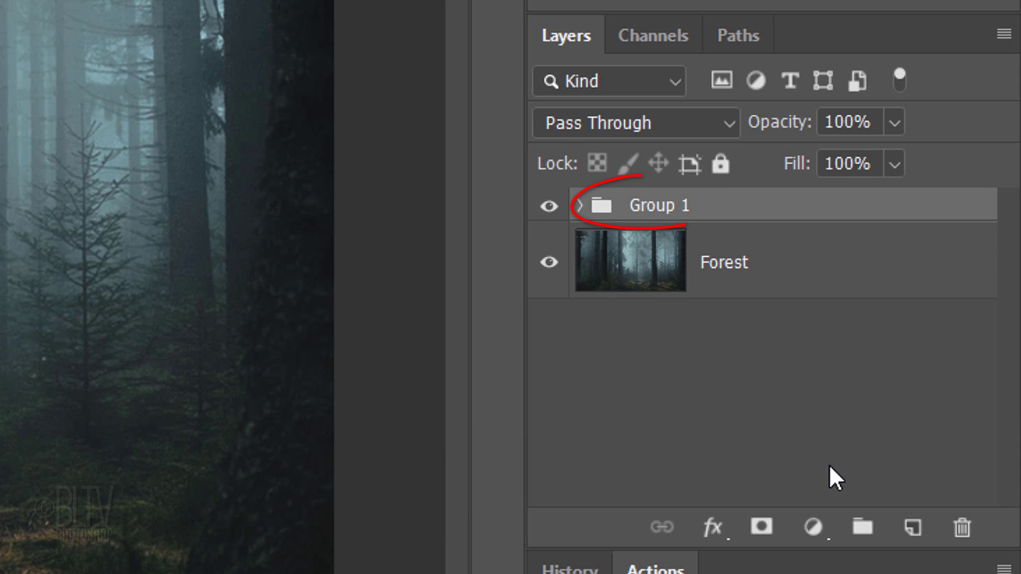
double_click(669, 207)
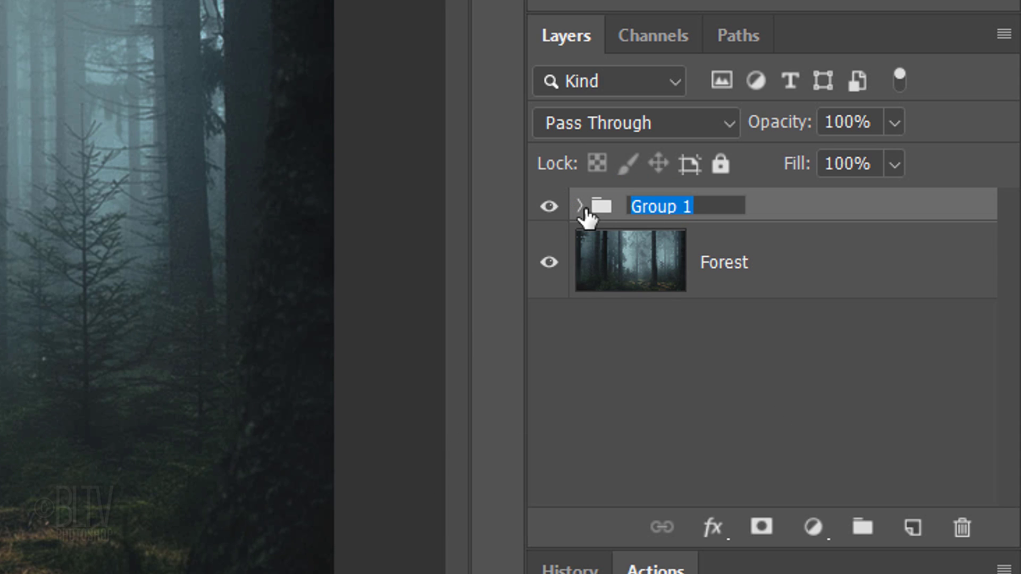
text(Stag)
key(Return)
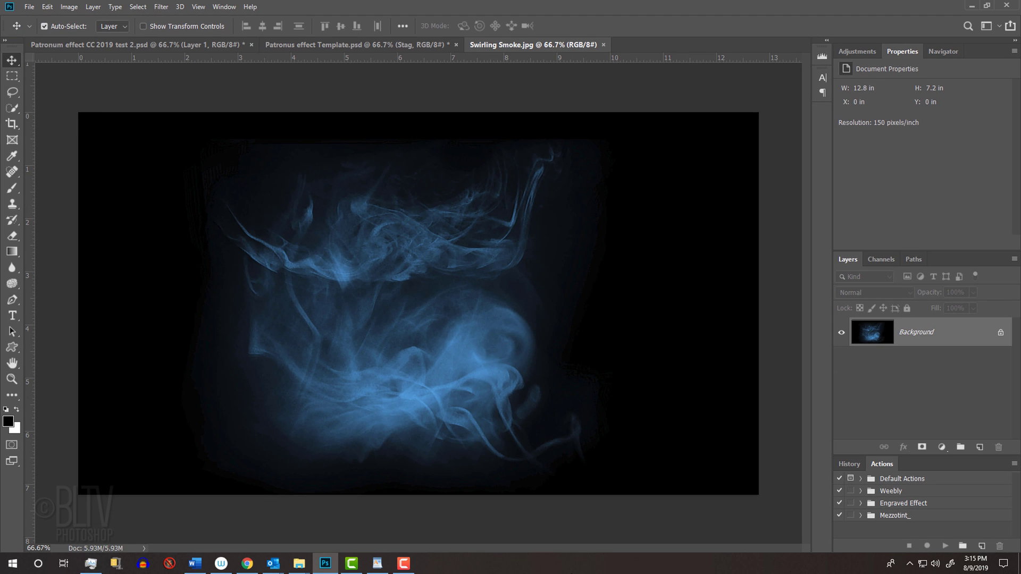
- Copy the entire Swirling Smoke image and paste it into Patronus effect Template as Layer 1
key(ctrl+a)
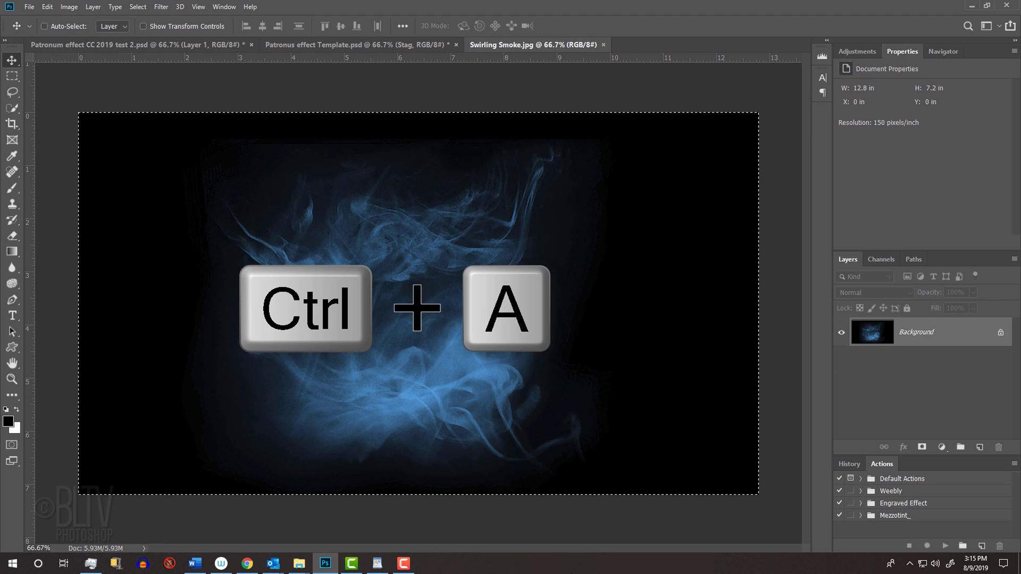
key(ctrl+c)
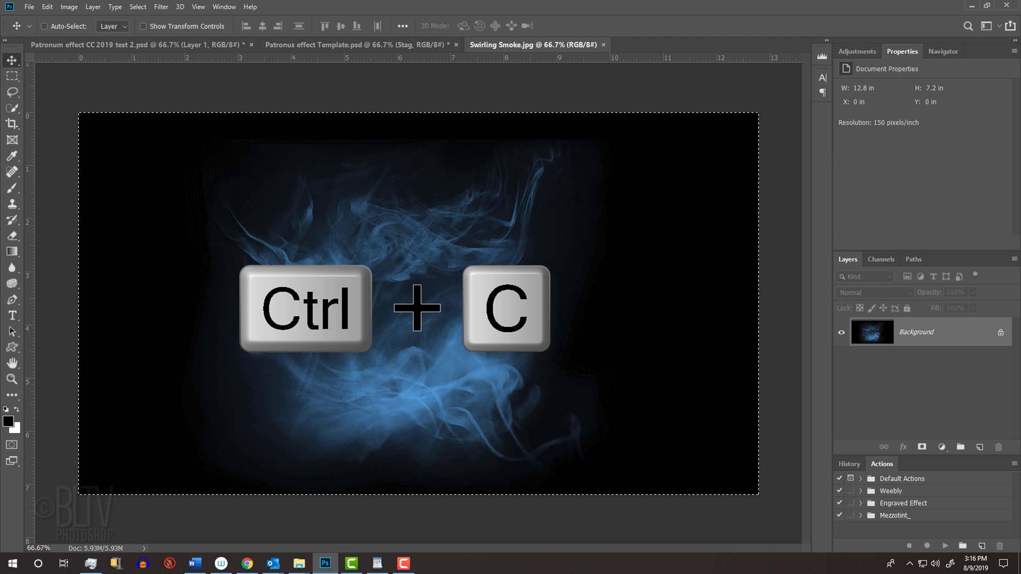
click(355, 45)
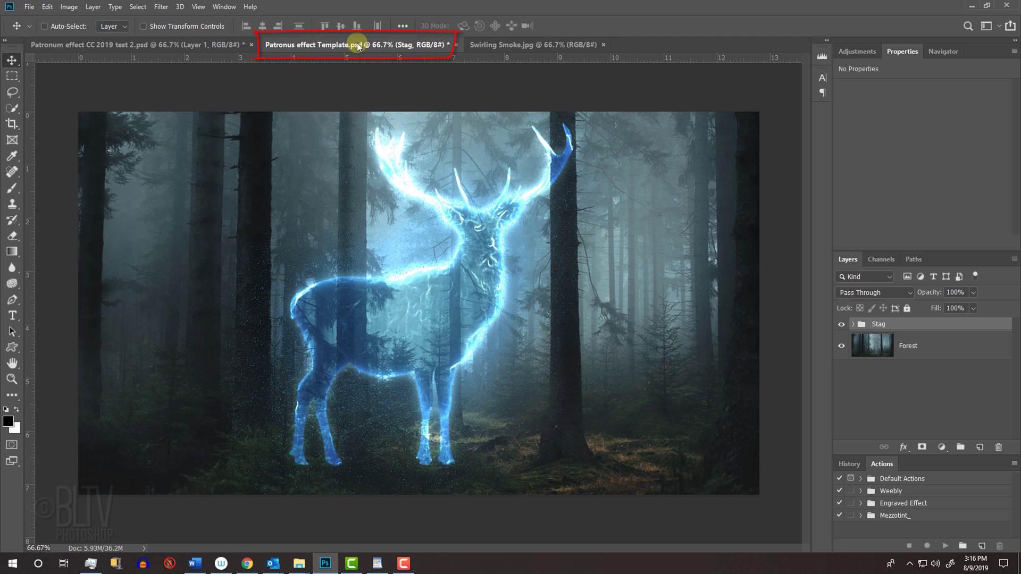
key(ctrl+v)
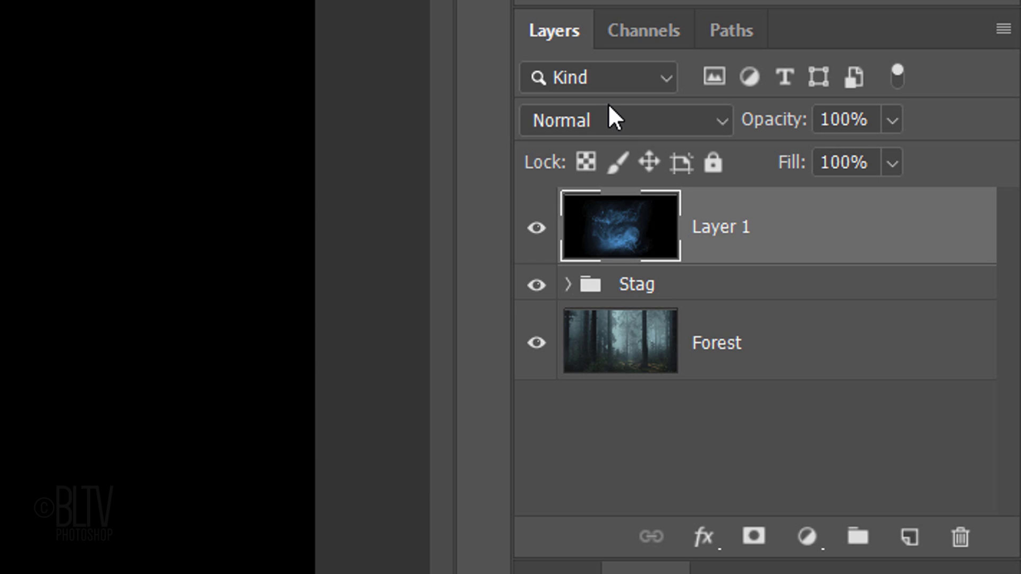
- Blend the smoke layer in Screen mode with a Blend If This Layer split of 0/120
click(616, 120)
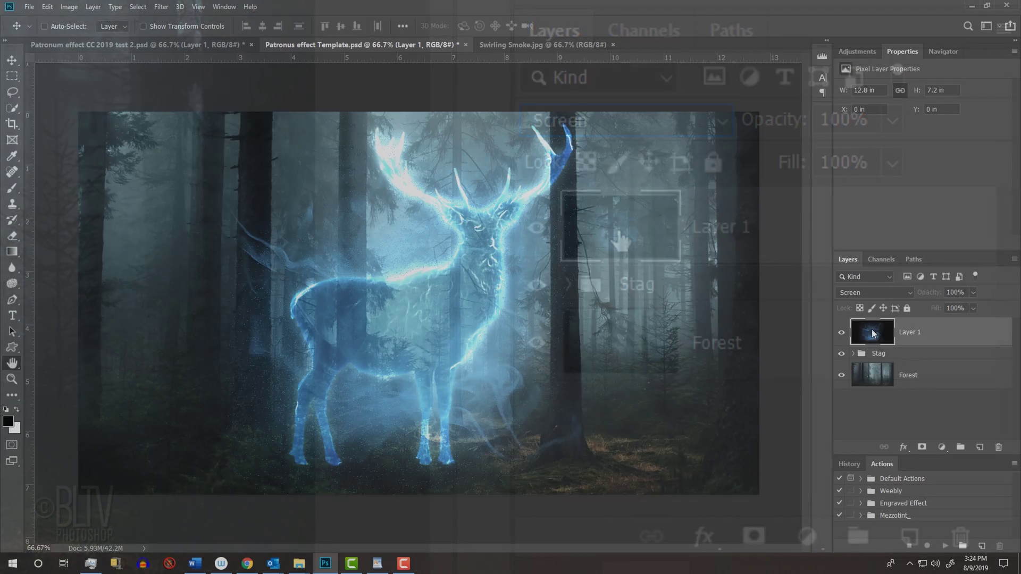
double_click(620, 239)
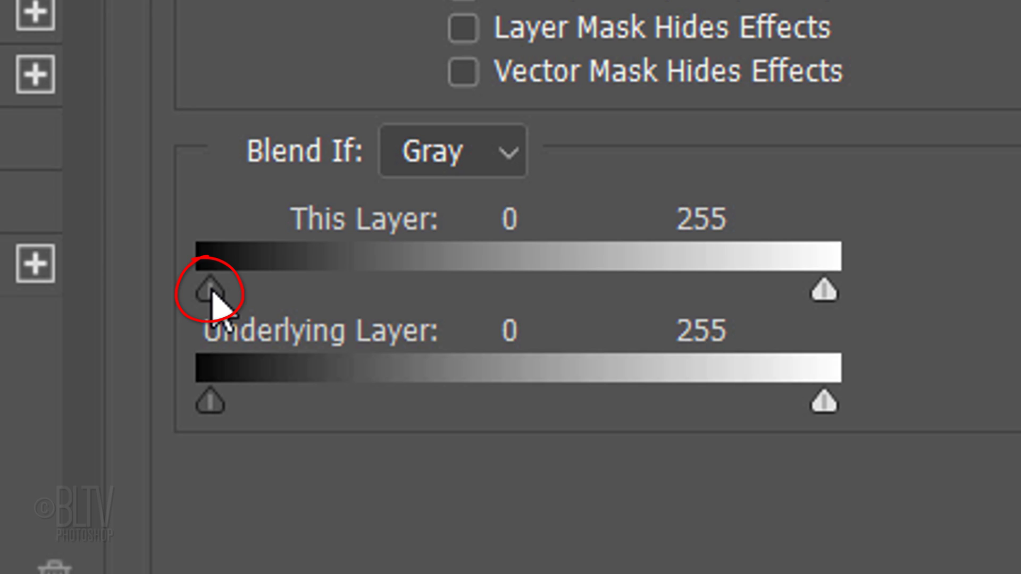
drag(212, 291, 529, 246)
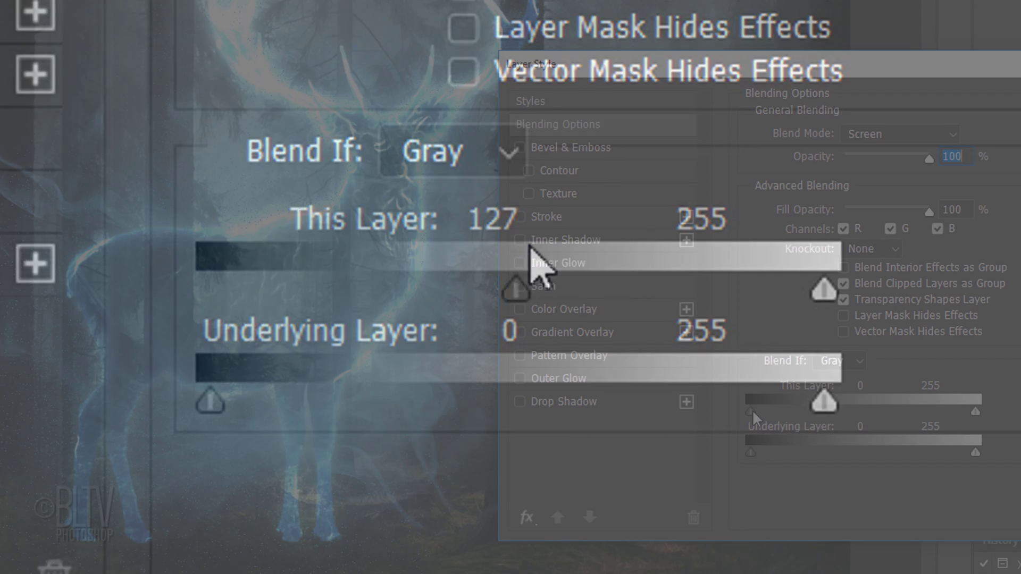
drag(752, 409, 870, 395)
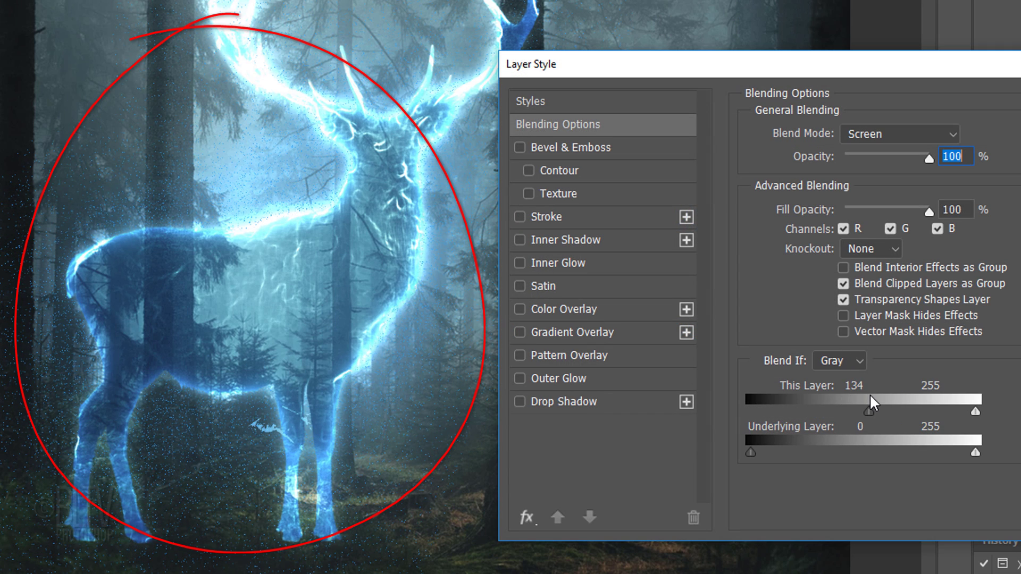
drag(856, 395, 749, 395)
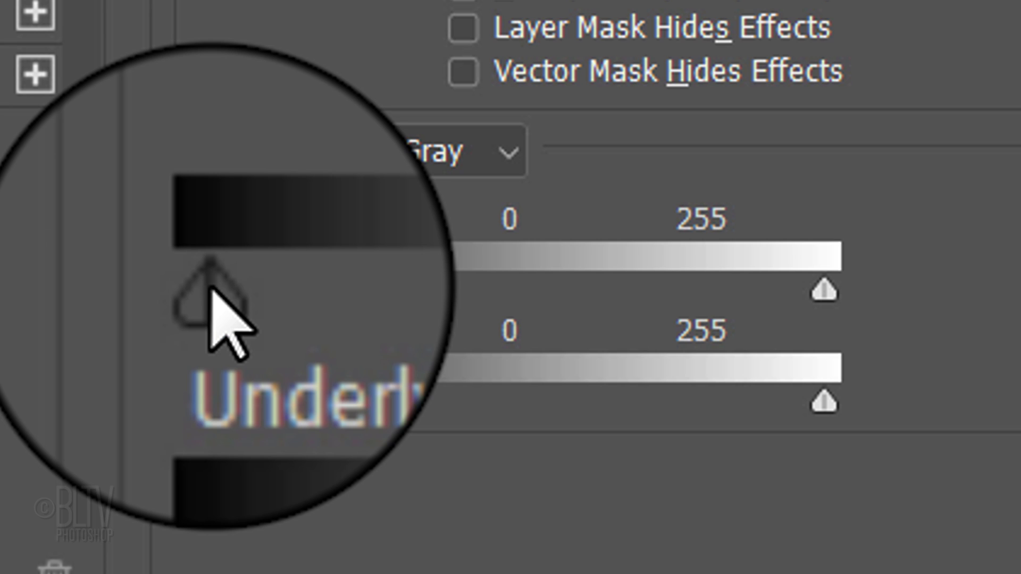
drag(208, 290, 440, 289)
drag(440, 289, 489, 278)
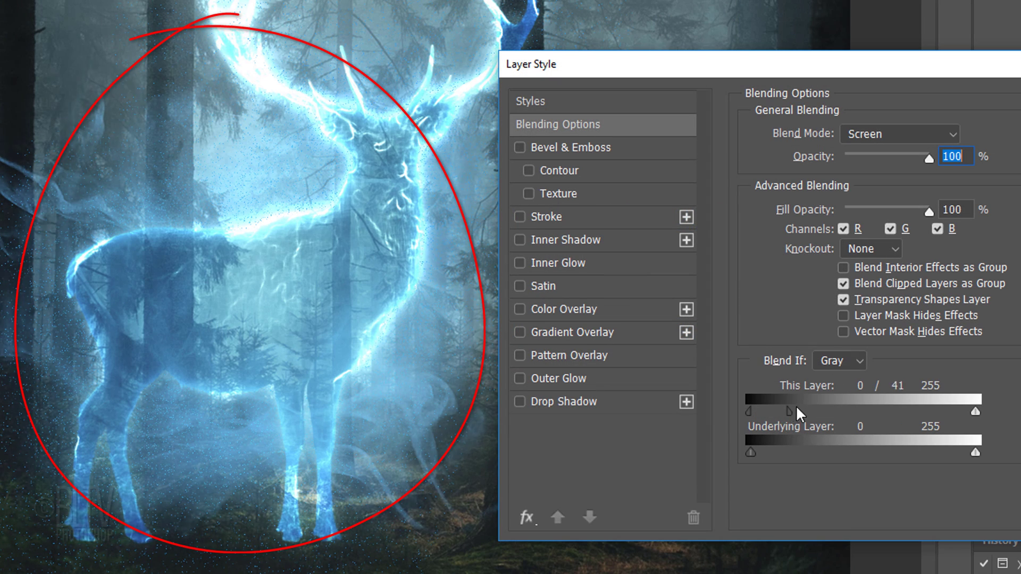
mouse_move(796, 408)
mouse_down()
mouse_move(881, 398)
mouse_move(858, 396)
mouse_up()
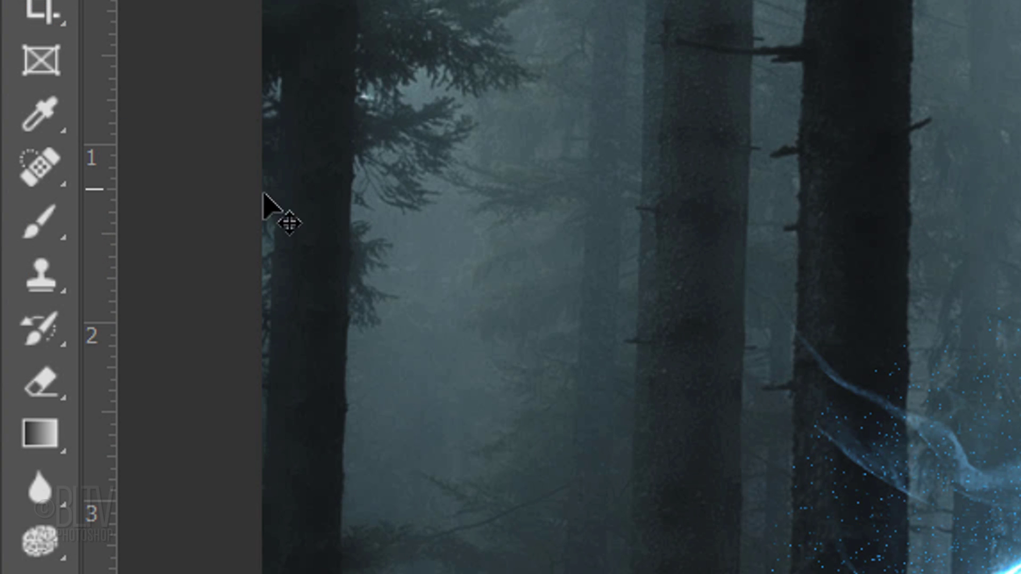
- Switch to the Brush tool and import the Free Smoke Photoshop Brushes 15 set
click(12, 188)
right_click(39, 239)
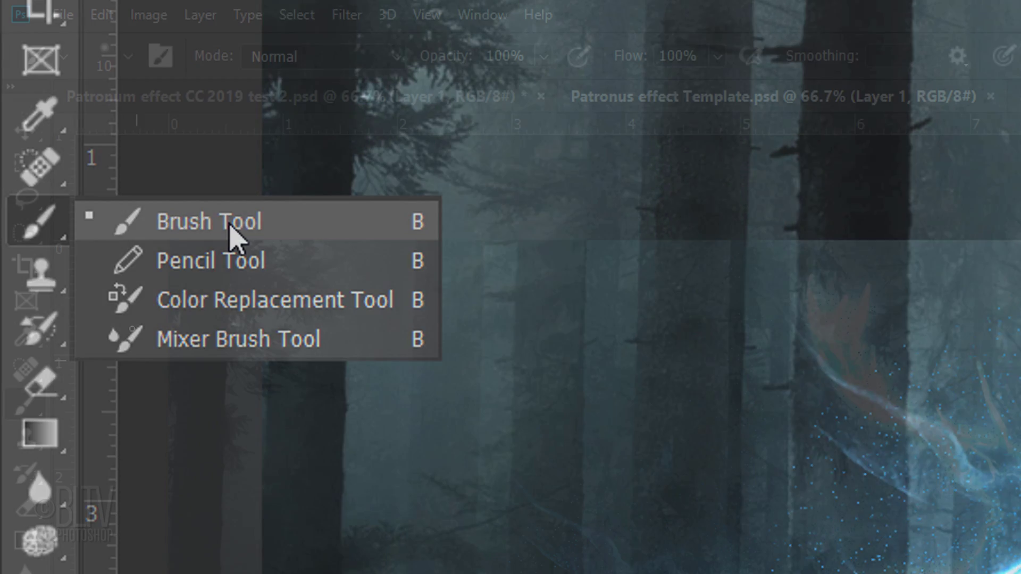
click(232, 233)
click(105, 57)
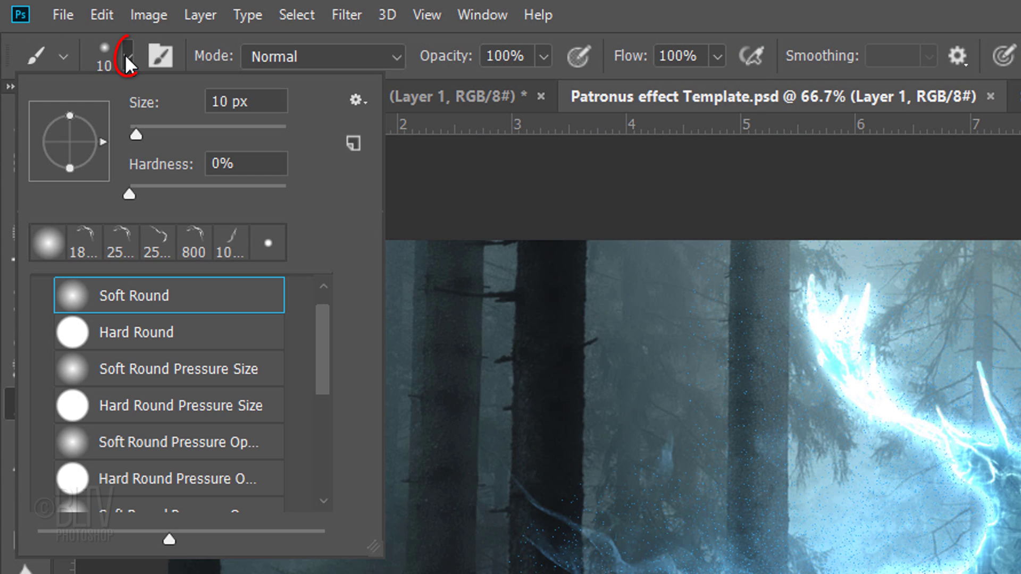
click(356, 98)
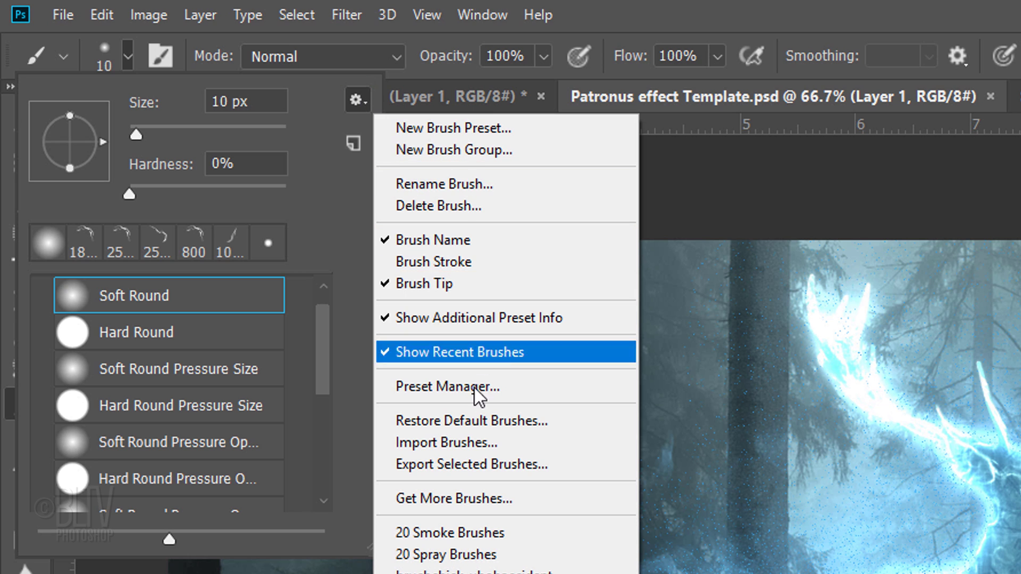
click(457, 444)
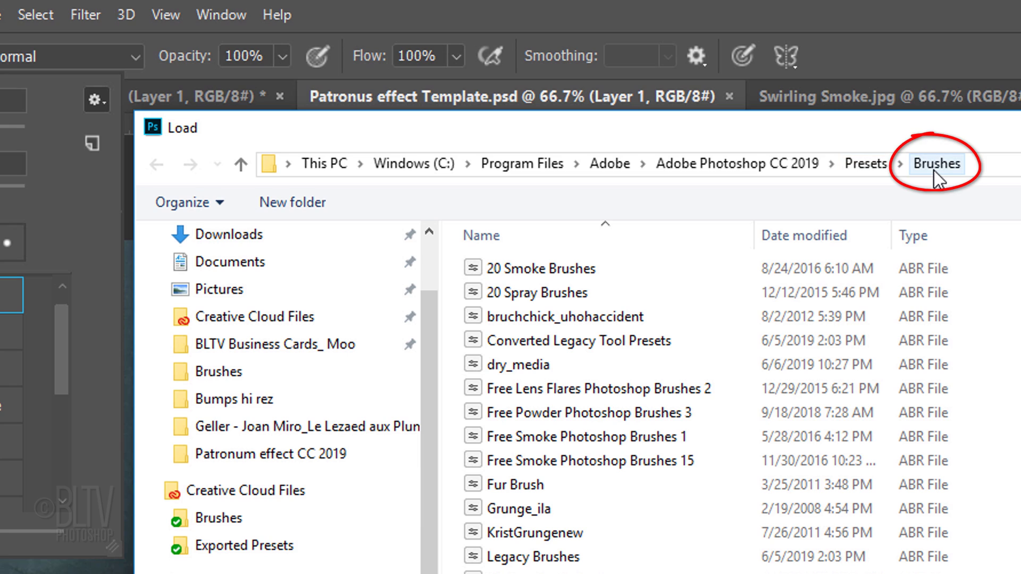
click(555, 458)
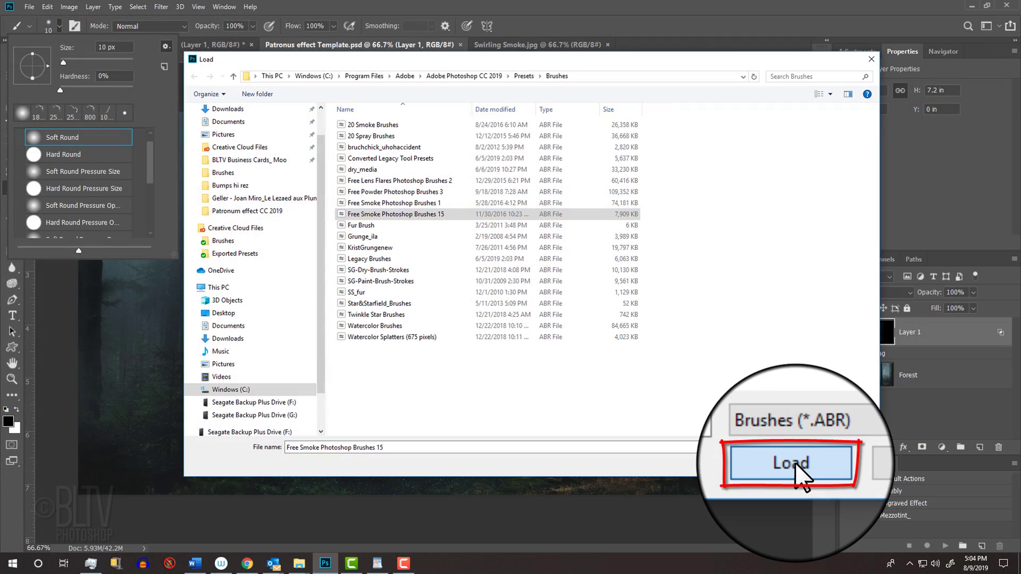
click(794, 463)
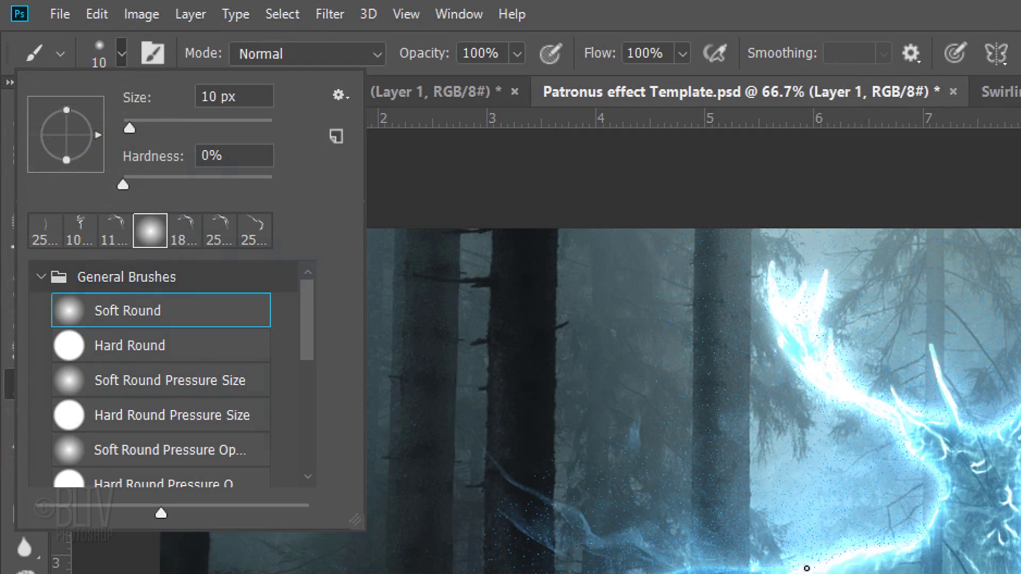
- Pick Smoke 70 from the Free Smoke Photoshop Brushes 15 folder and shrink the brush with [
drag(150, 178, 148, 240)
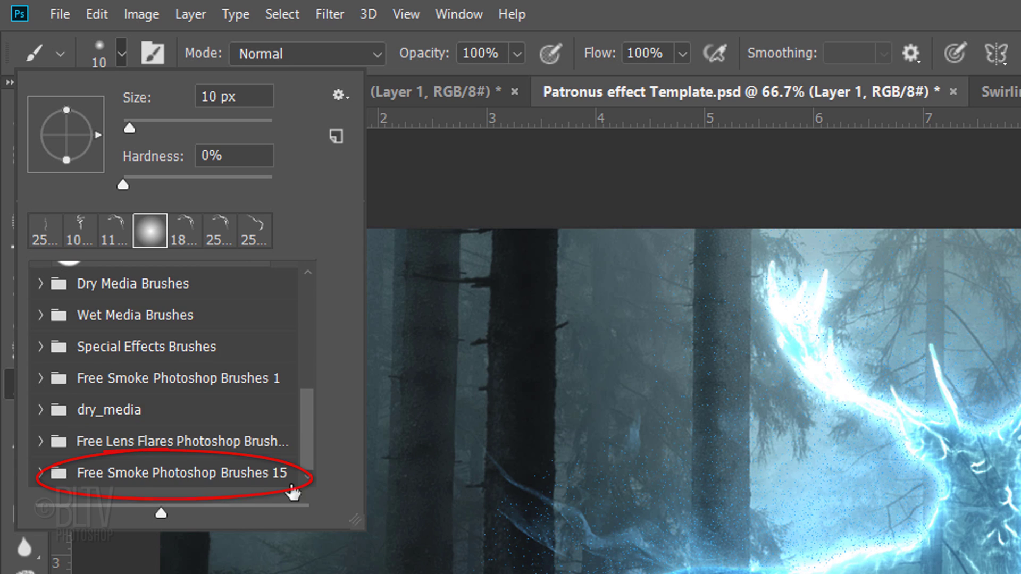
click(41, 474)
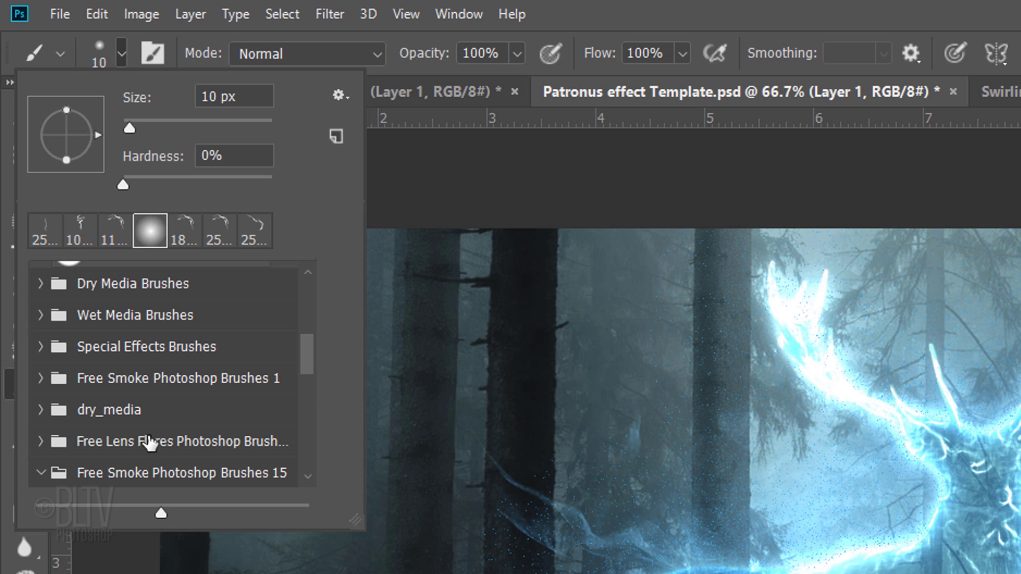
drag(302, 352, 306, 470)
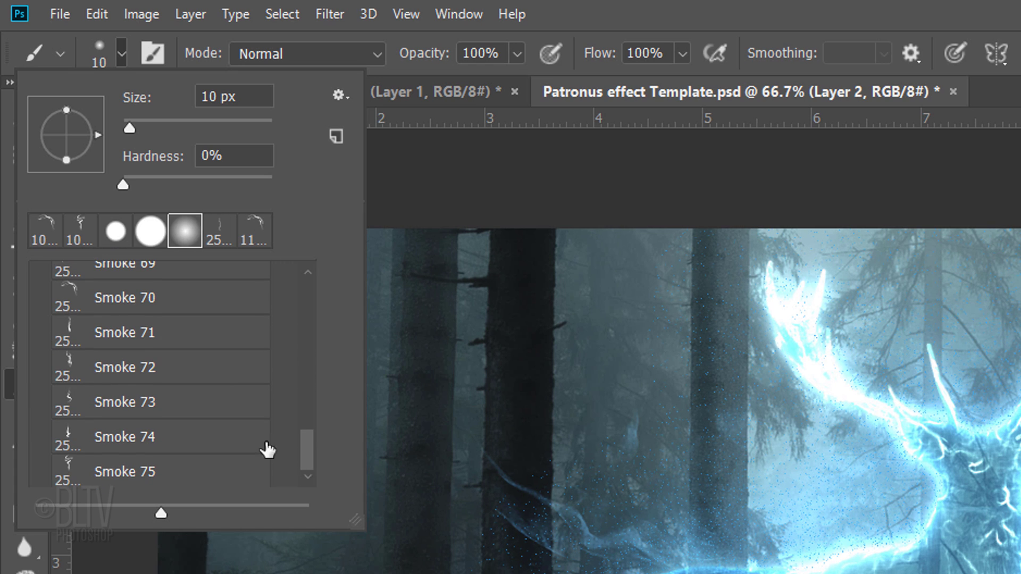
click(138, 299)
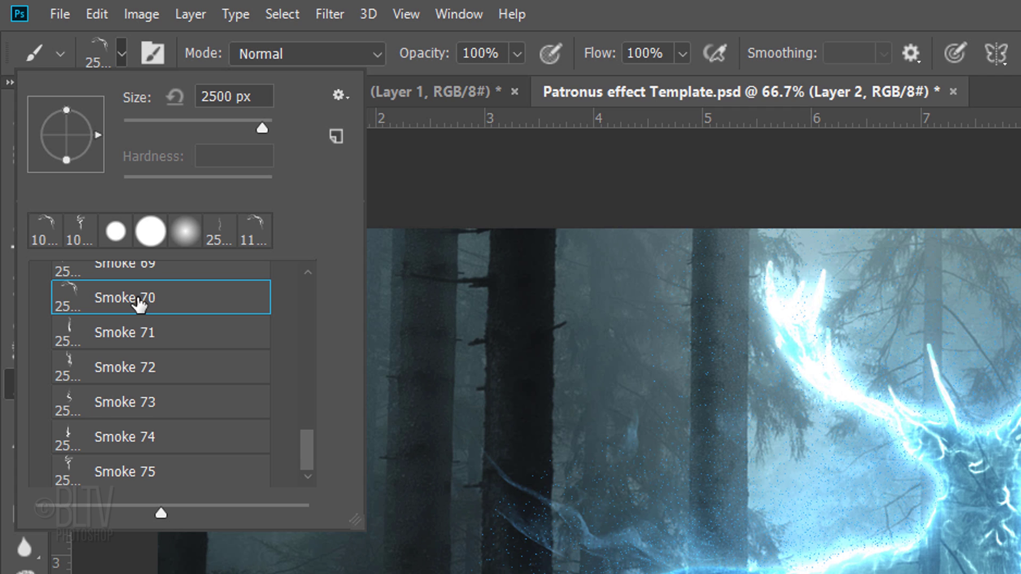
double_click(139, 301)
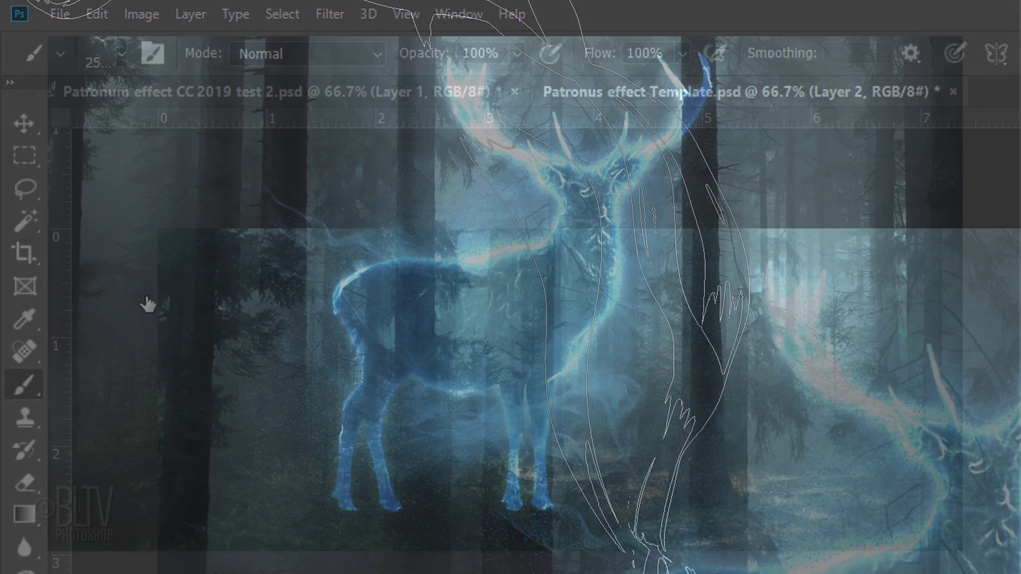
key(bracketleft)
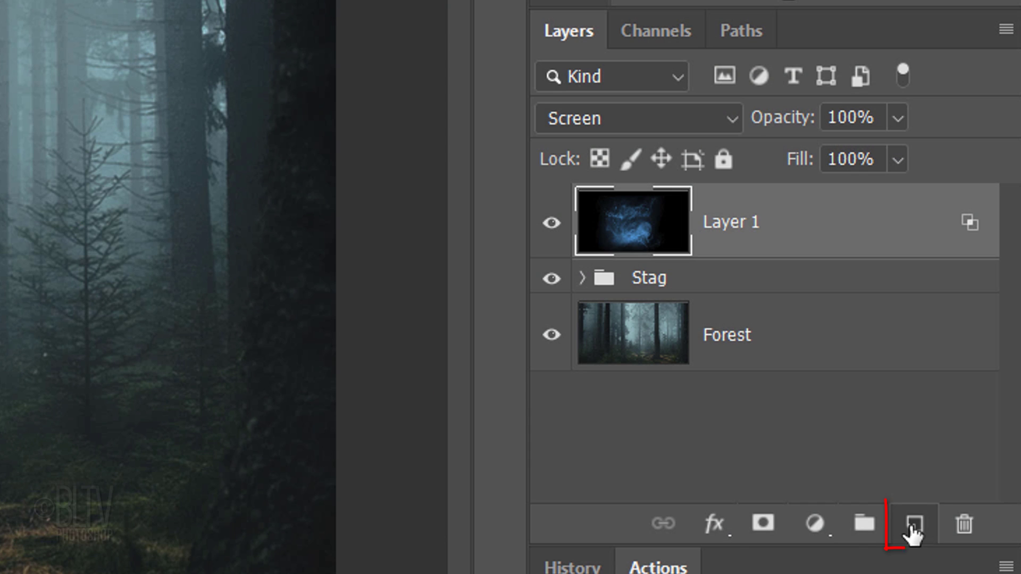
- Add a new empty layer and wrap it in a group named 'Vapor Trails'
click(912, 528)
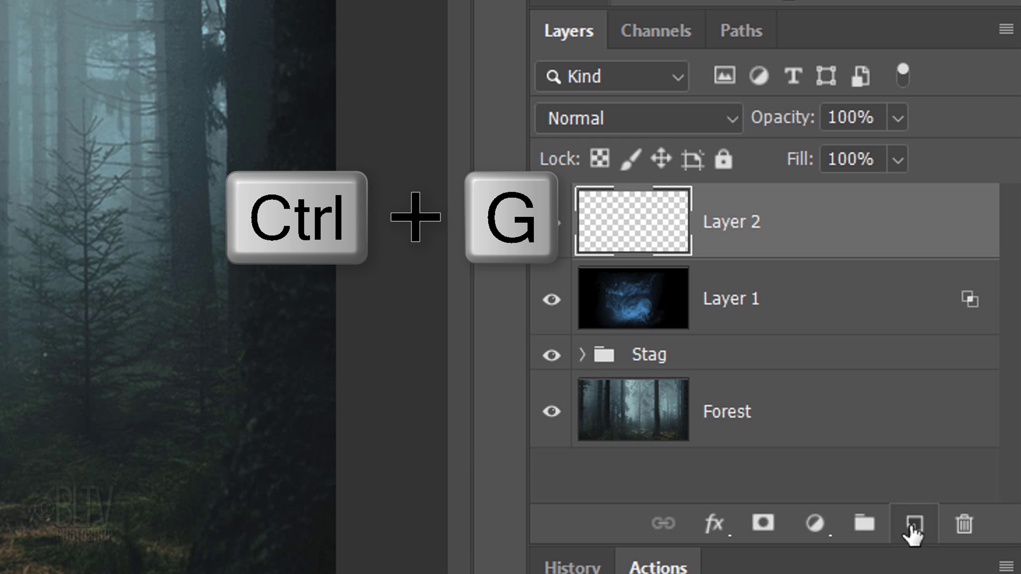
key(ctrl+g)
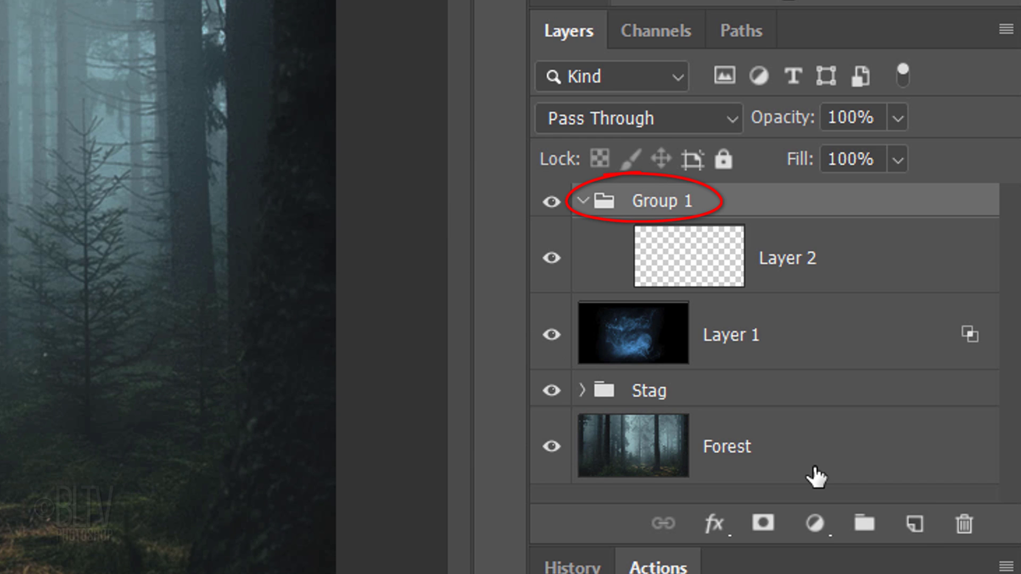
double_click(678, 204)
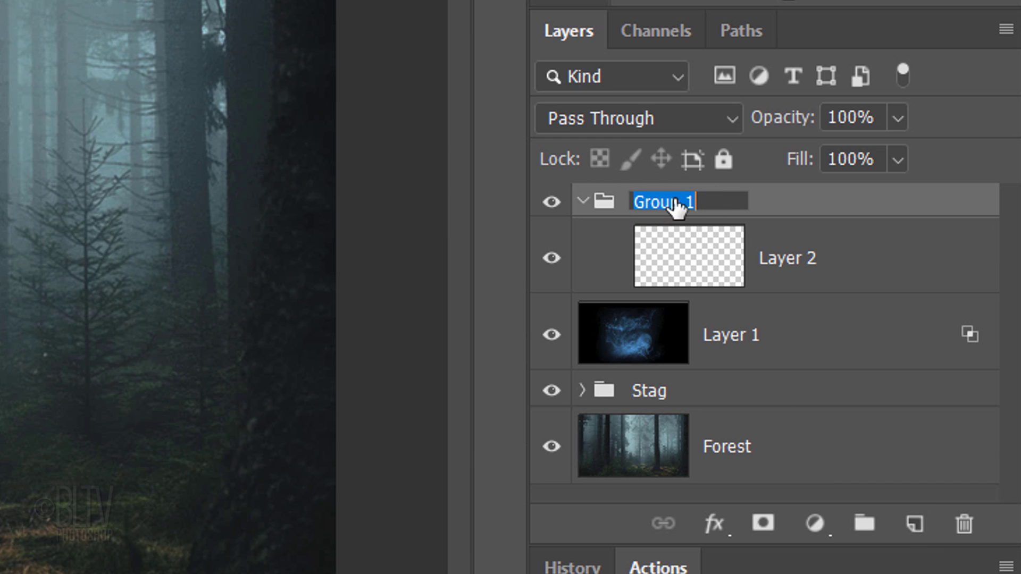
text(Vapor Trails)
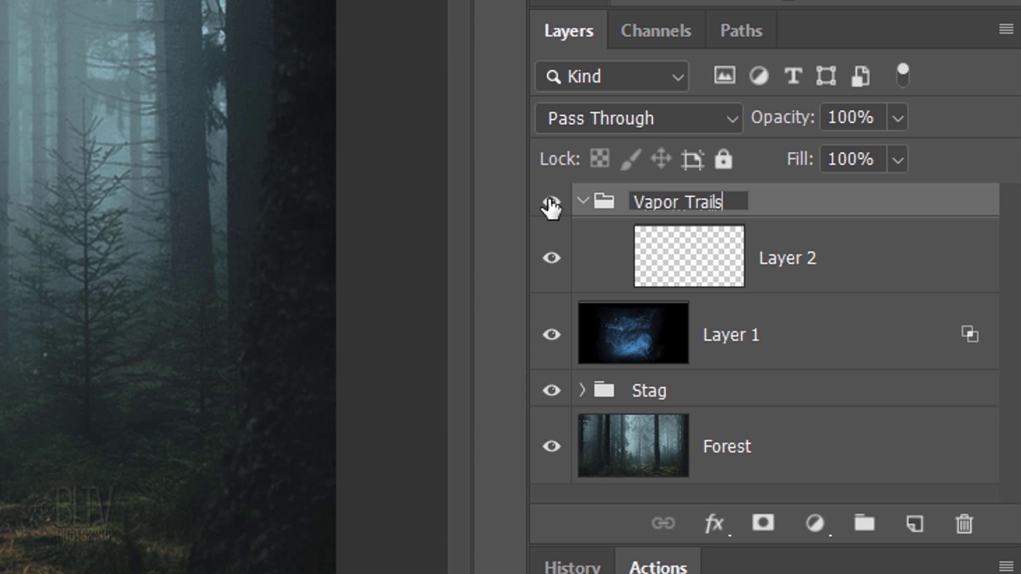
key(Return)
click(565, 114)
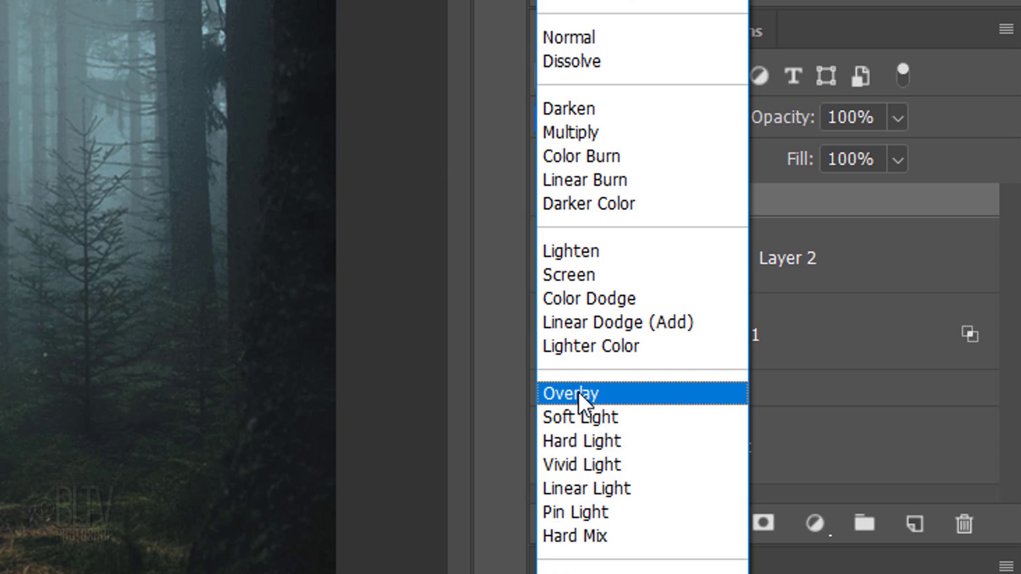
key(Escape)
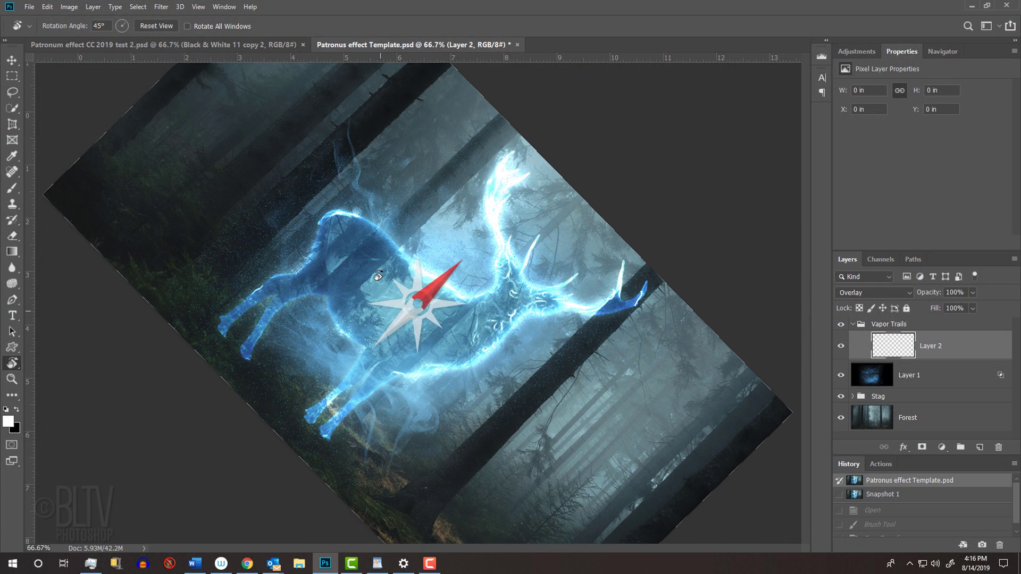
- Stamp a white Smoke 70 wisp across the stag and rotate the canvas view back toward level
key(b)
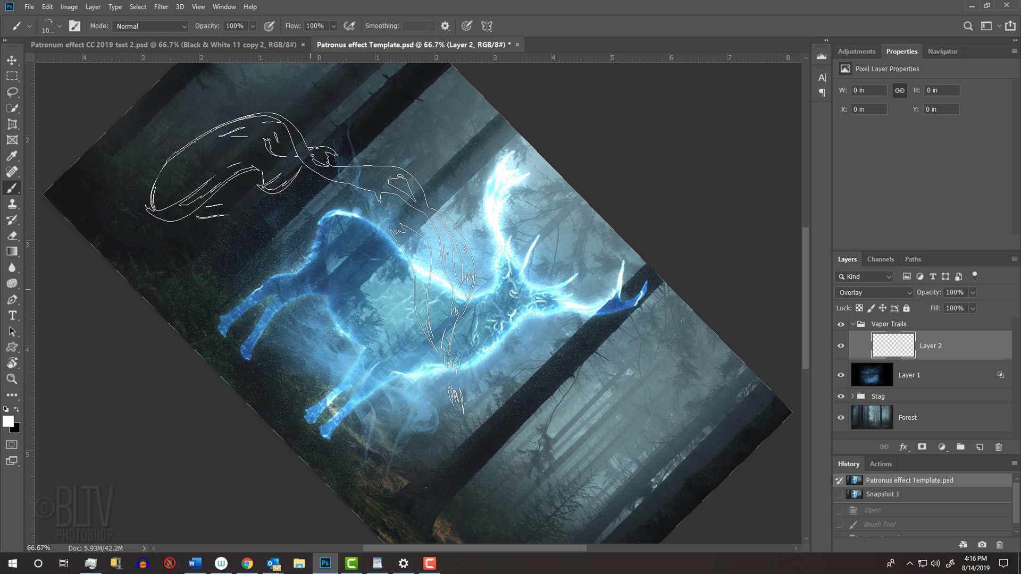
drag(340, 176, 468, 293)
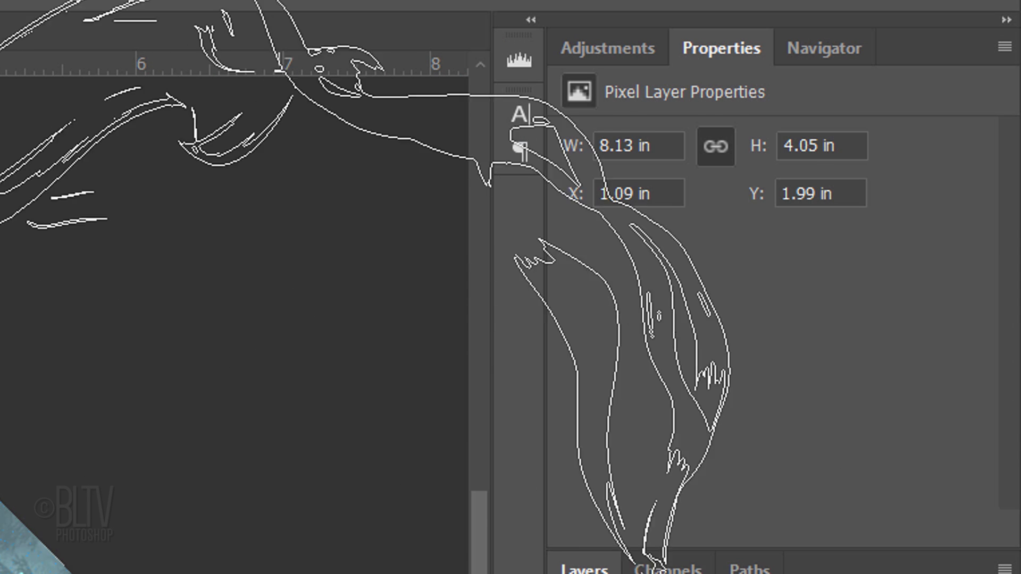
click(939, 52)
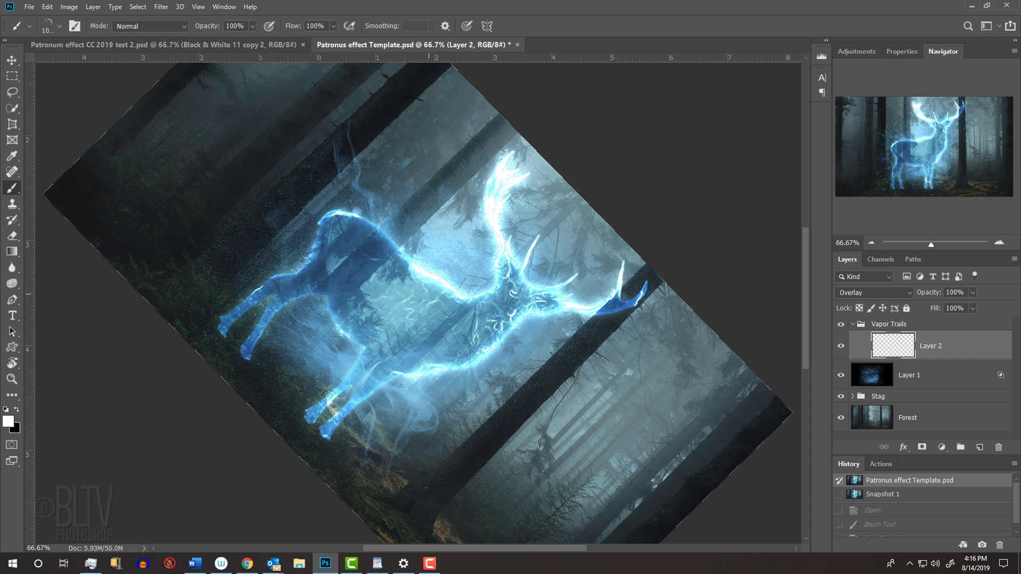
key(r)
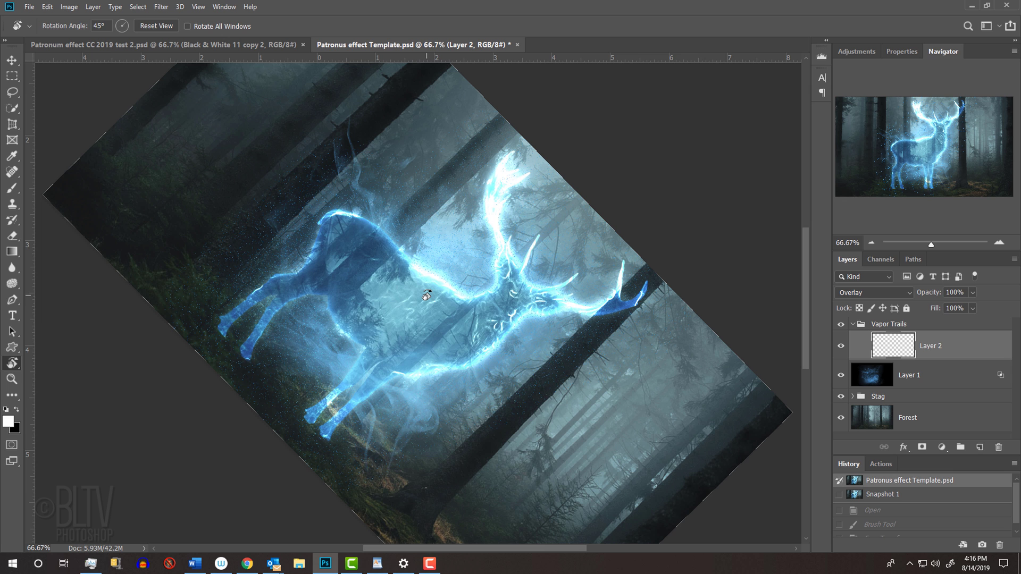
mouse_move(426, 295)
mouse_down()
mouse_move(455, 249)
mouse_move(441, 214)
mouse_up()
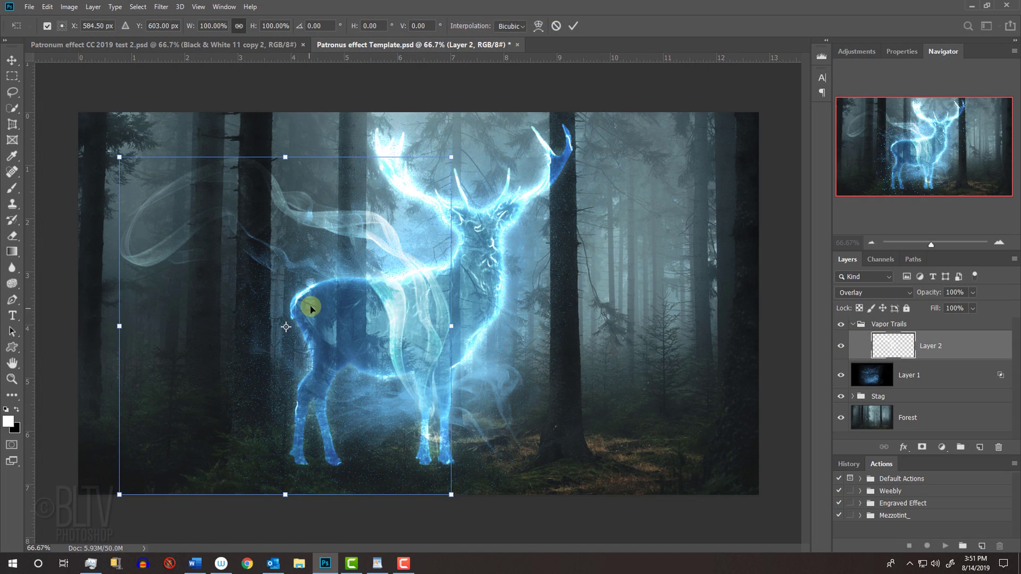
- Warp the wisp's corners and left edge so it sweeps around the stag's antlers and body, then commit
click(538, 26)
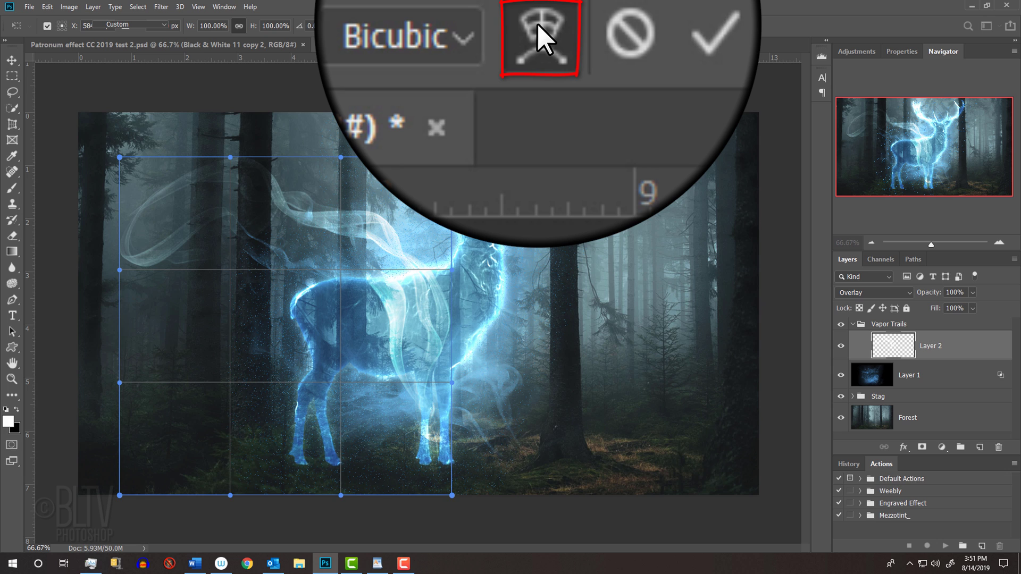
drag(433, 166, 403, 191)
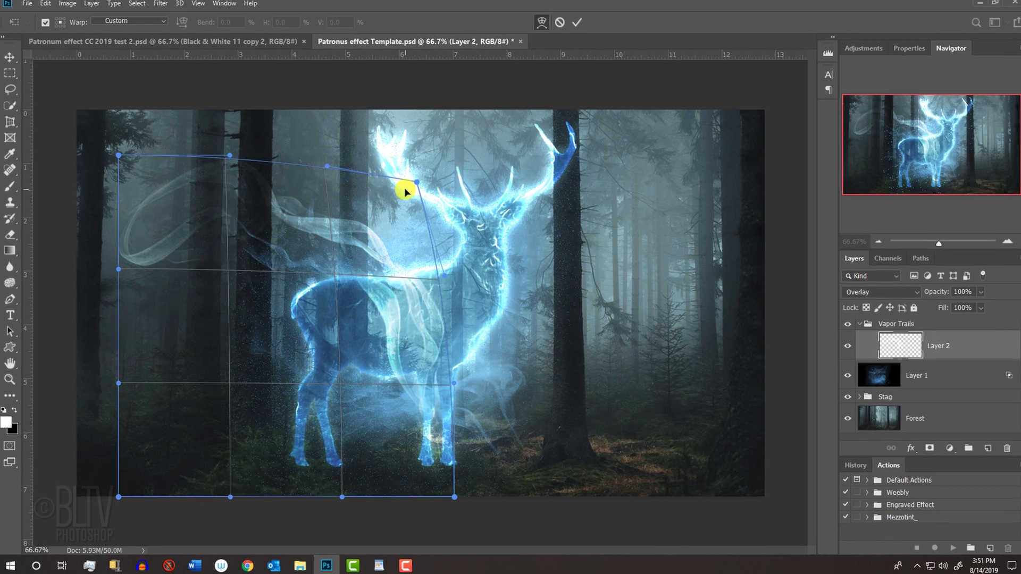
drag(119, 155, 139, 219)
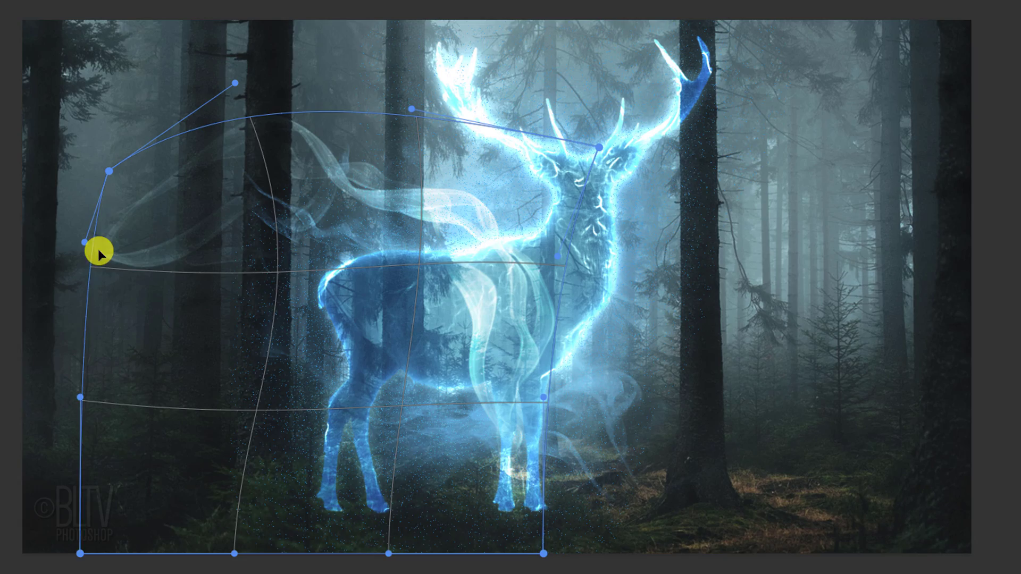
drag(80, 554, 157, 537)
drag(80, 397, 183, 372)
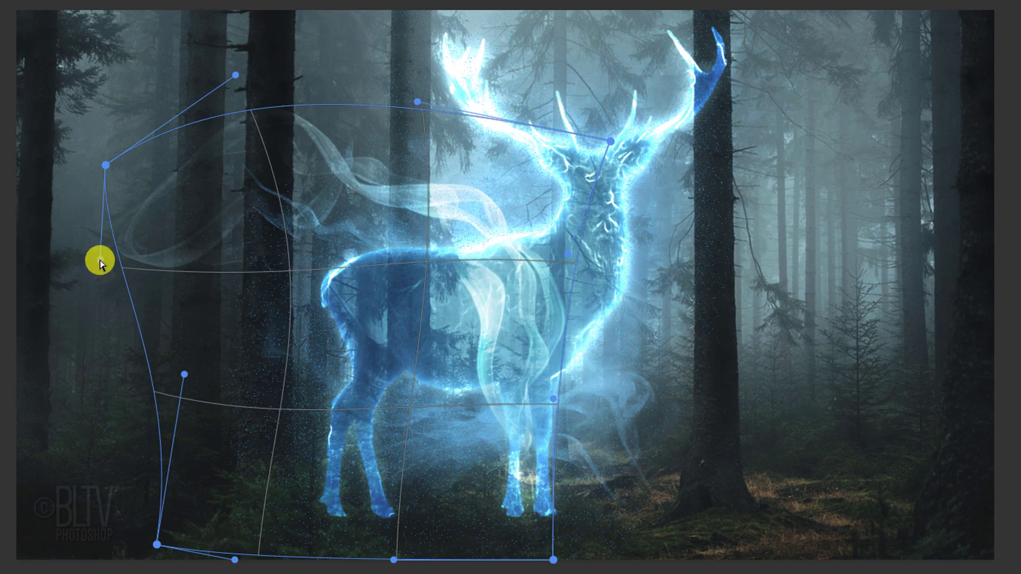
drag(84, 242, 122, 272)
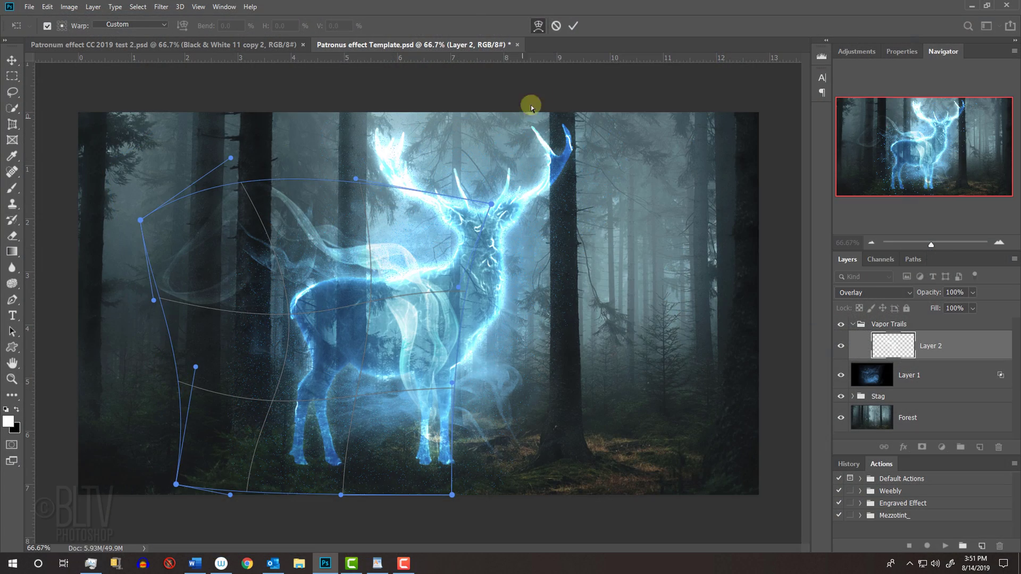
click(572, 26)
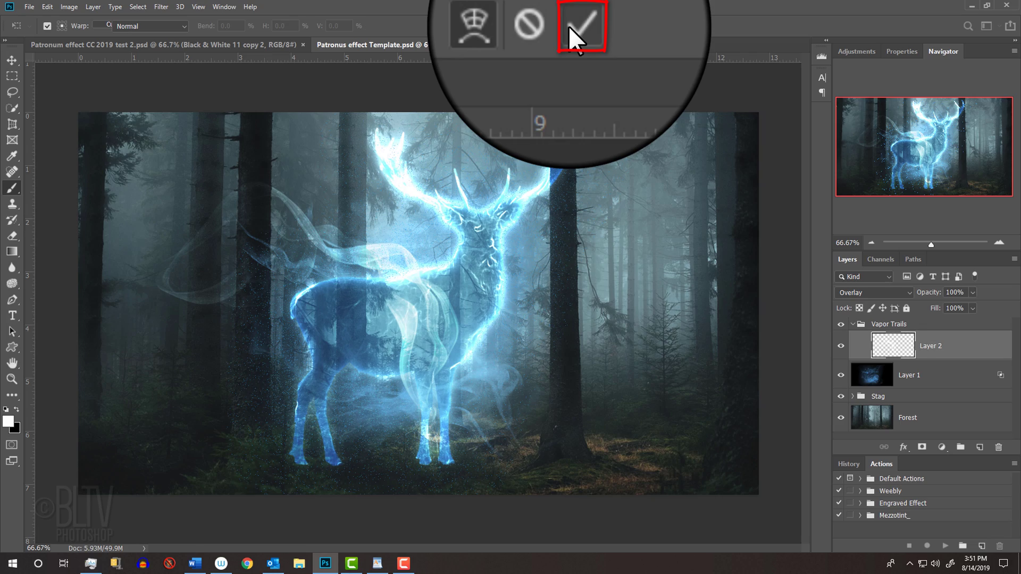